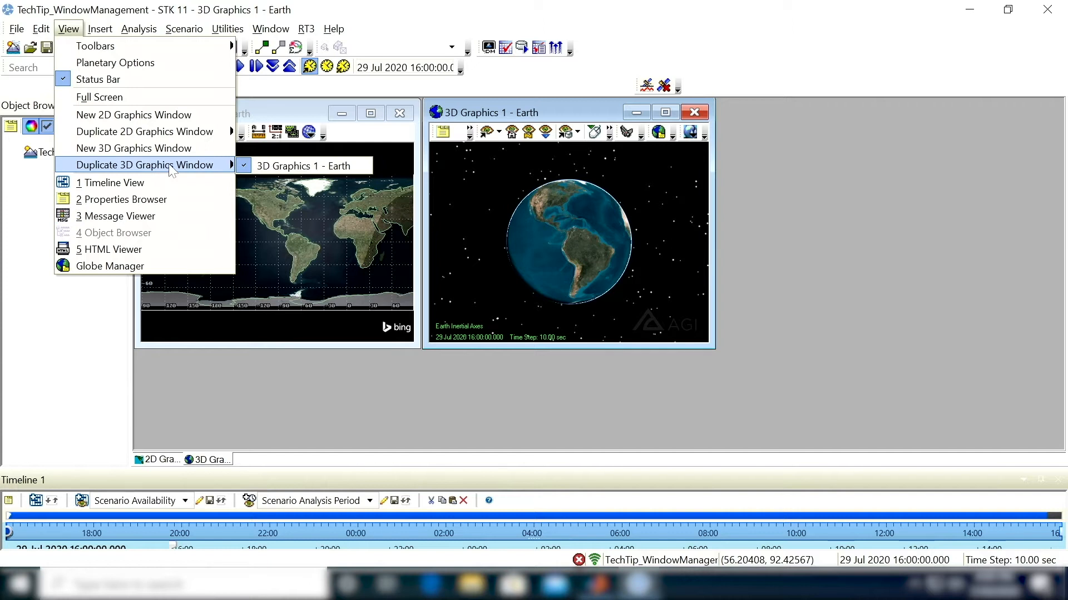
Create a new 3D graphics window, shrink it, place it beside 3D Graphics 1, and rotate its globe to show Africa
left_click(150, 147)
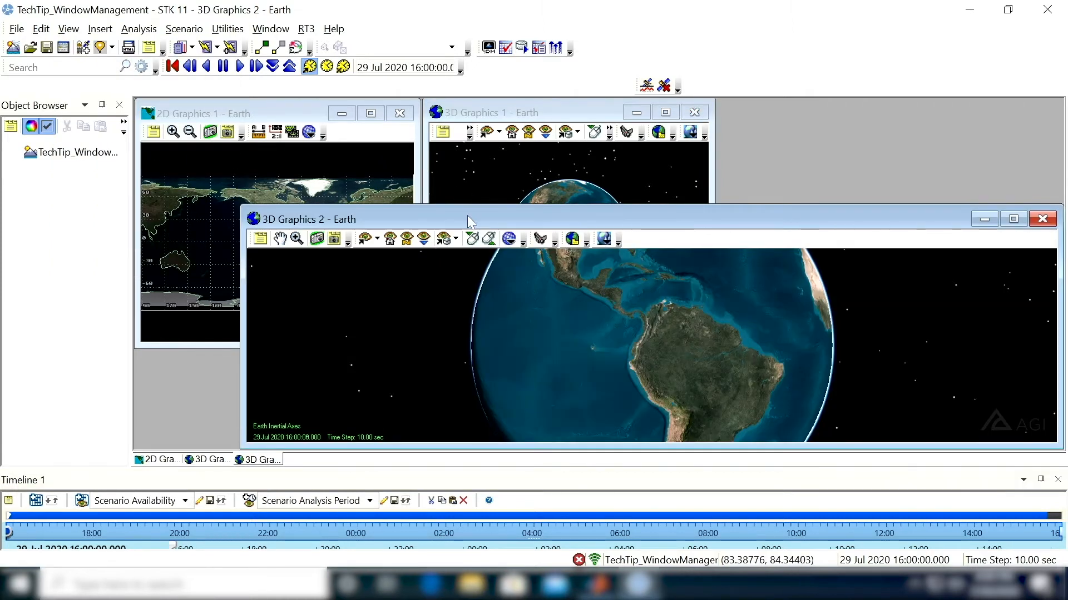
left_click_drag(450, 216, 330, 146)
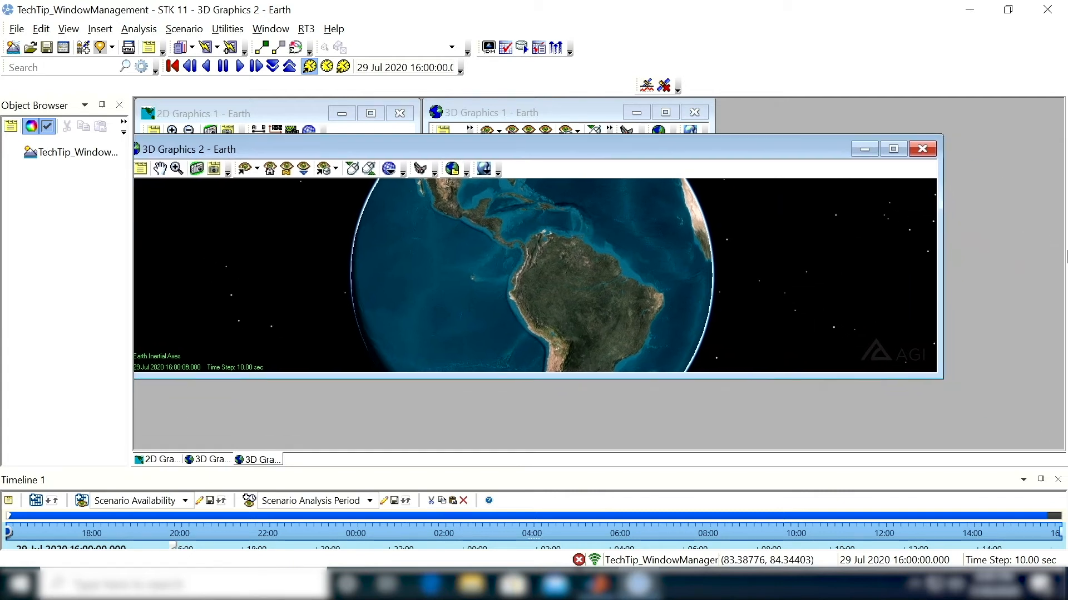
left_click_drag(940, 288, 521, 289)
left_click_drag(340, 235, 210, 238)
left_click_drag(248, 143, 829, 111)
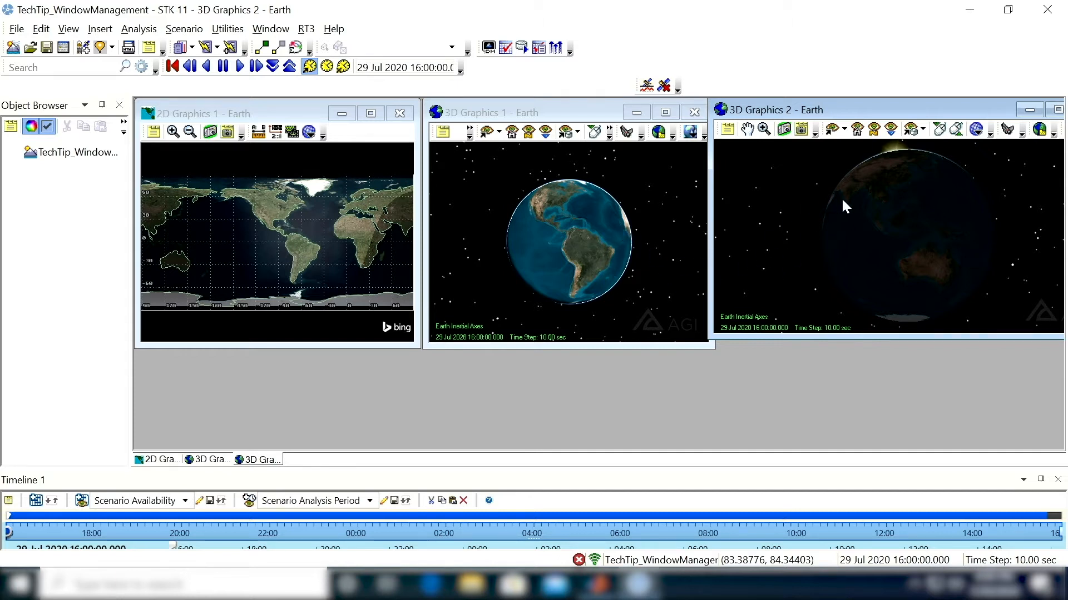
left_click_drag(838, 200, 922, 232)
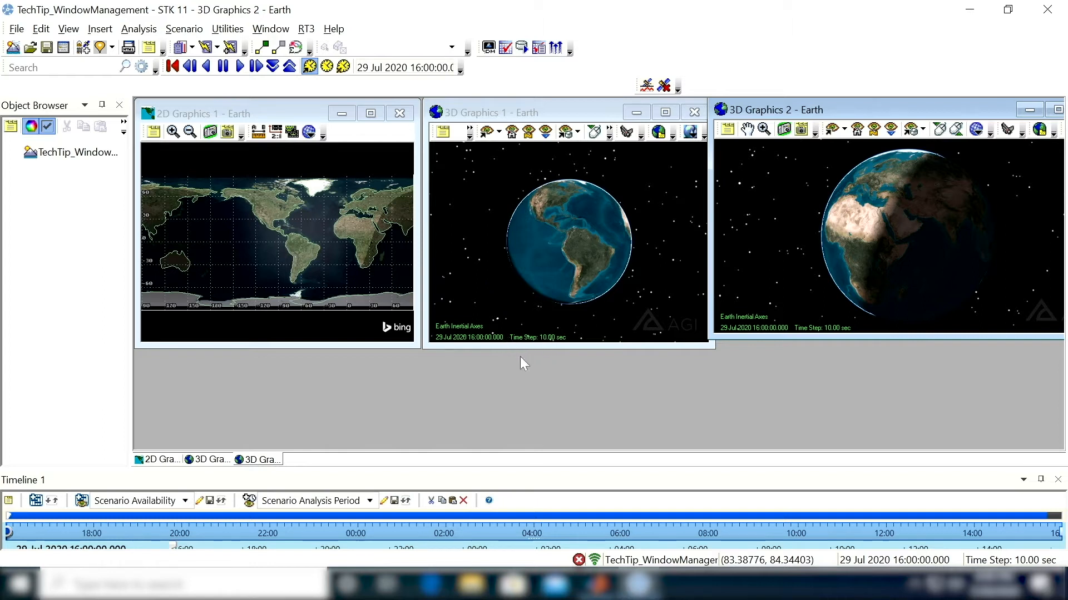
Close the Timeline panel and reopen the Timeline View
left_click(1057, 480)
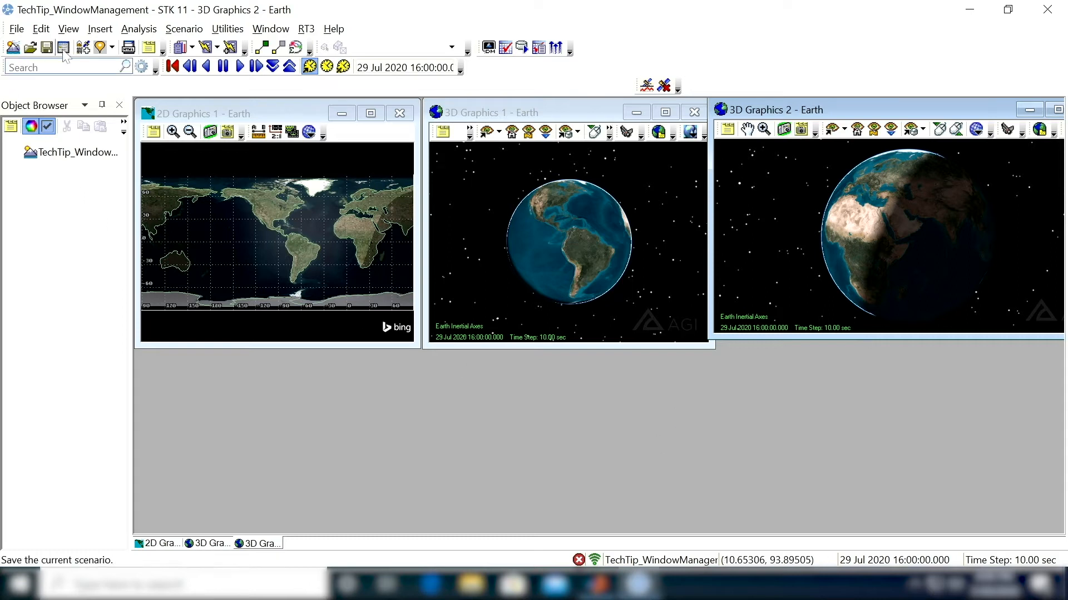
left_click(69, 30)
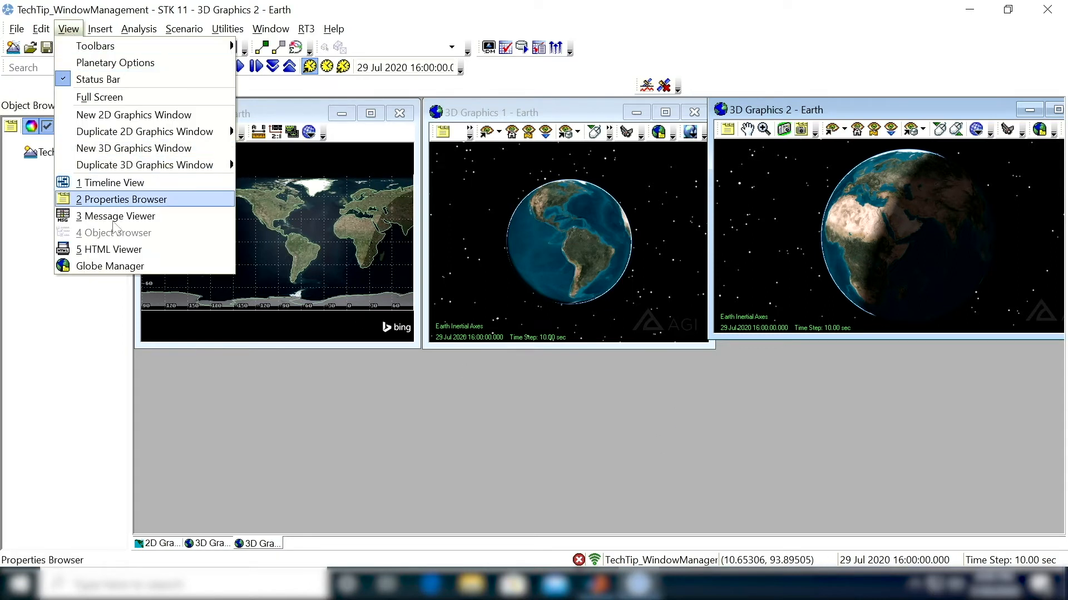
left_click(104, 183)
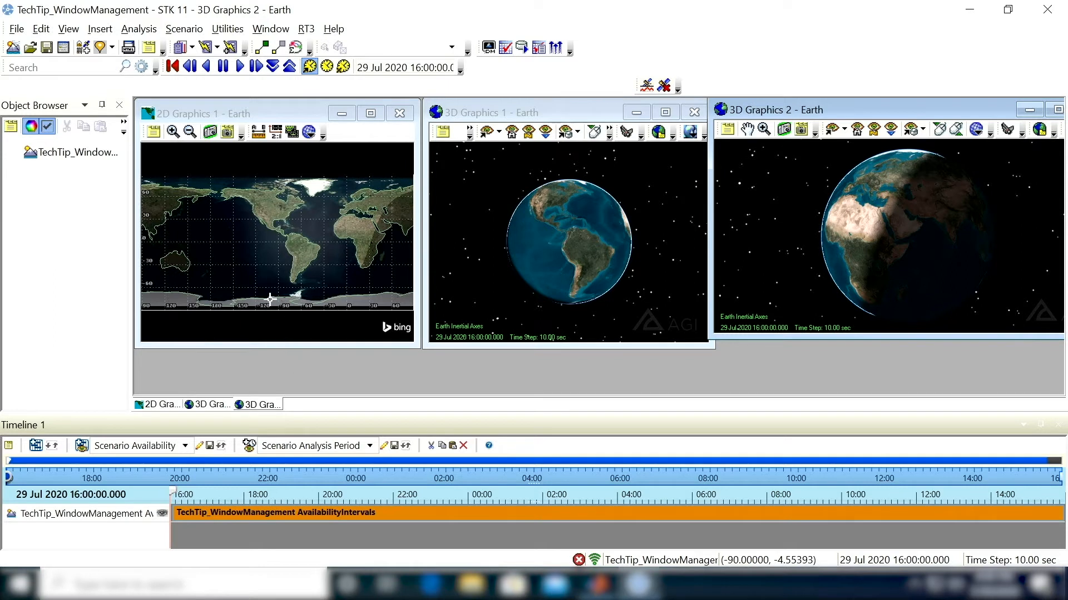
Show the Globe Manager toolbar and move the separate two-icon toolbar to the end of the first toolbar row
left_click(75, 30)
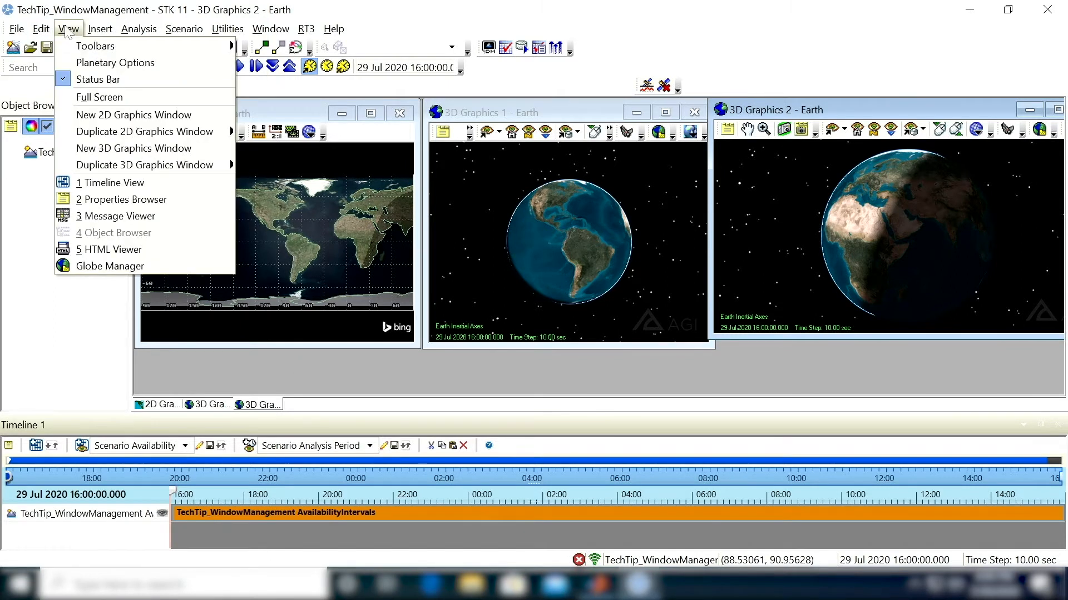
mouse_move(79, 50)
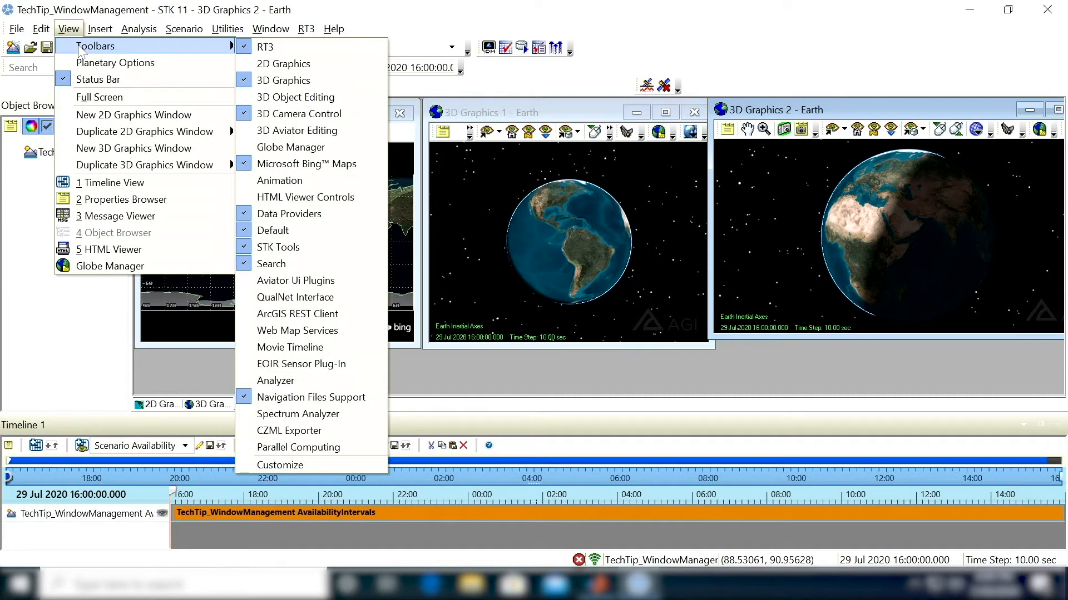
right_click(681, 48)
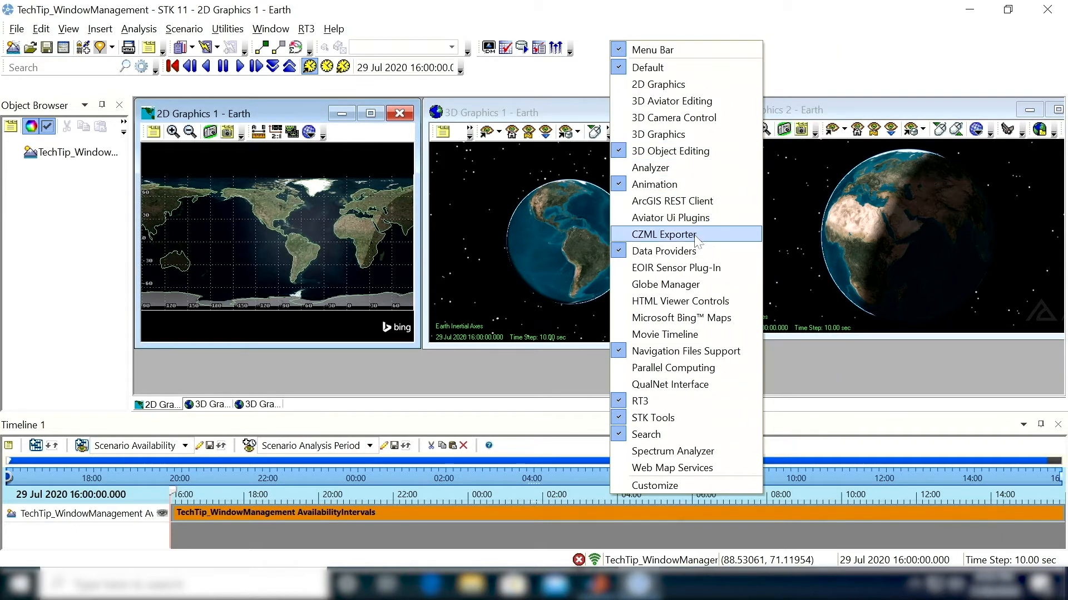
left_click(661, 284)
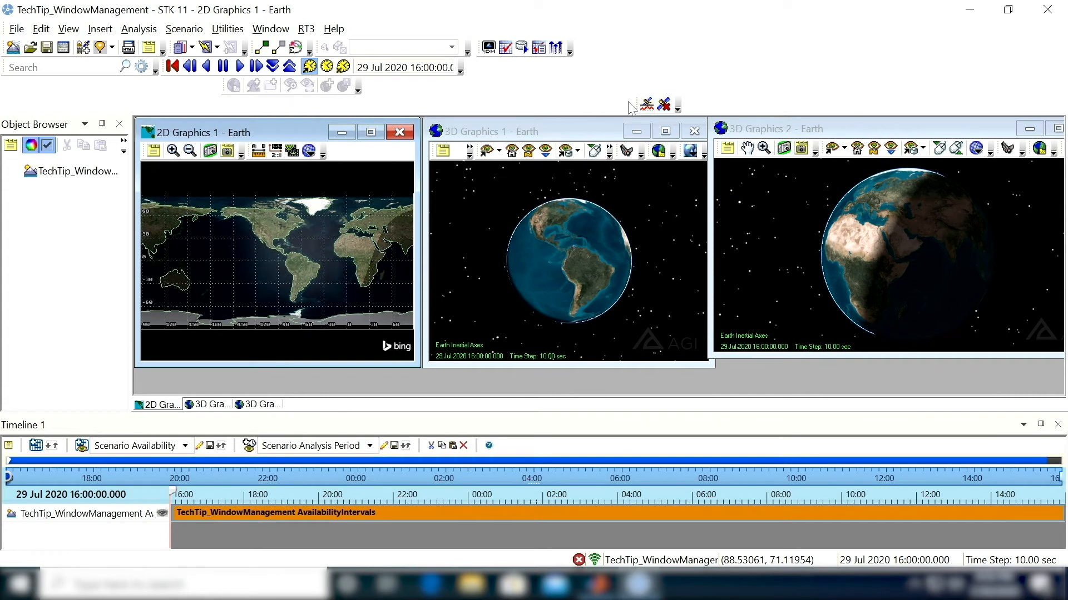
left_click_drag(632, 107, 581, 47)
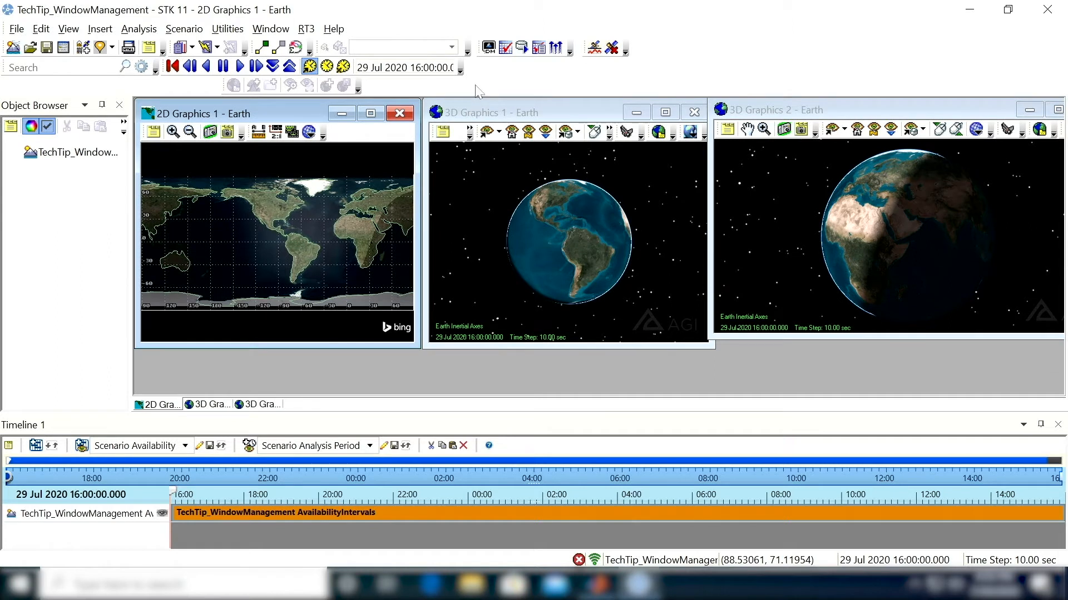
mouse_move(164, 66)
left_mouse_down()
mouse_move(318, 48)
mouse_move(239, 66)
mouse_move(160, 66)
left_mouse_up()
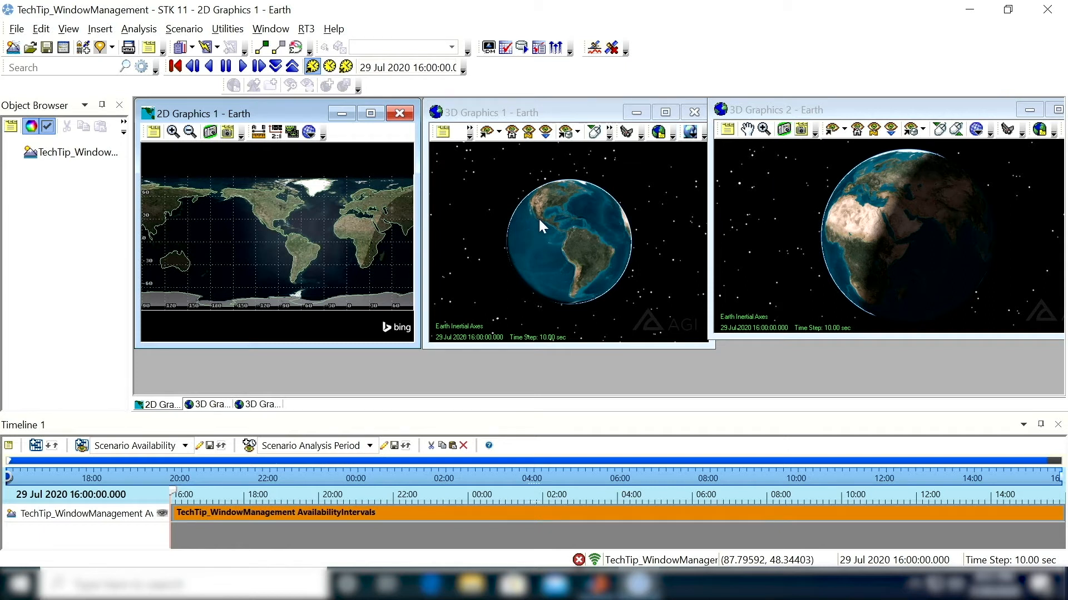
Review the toolbar customization options of the 2D Graphics 1 window and close them
right_click(344, 138)
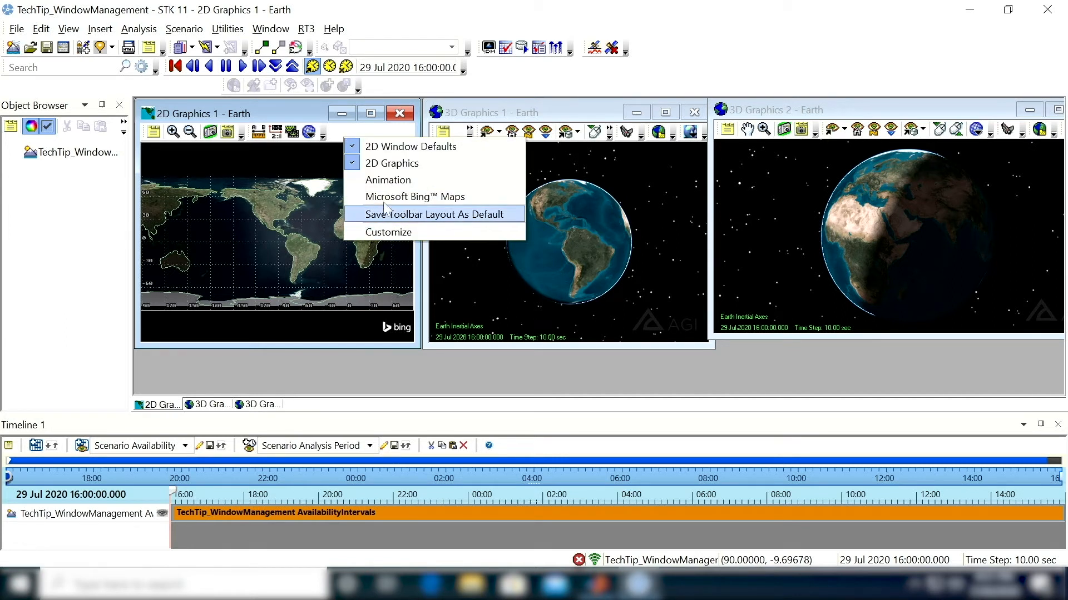
left_click(383, 233)
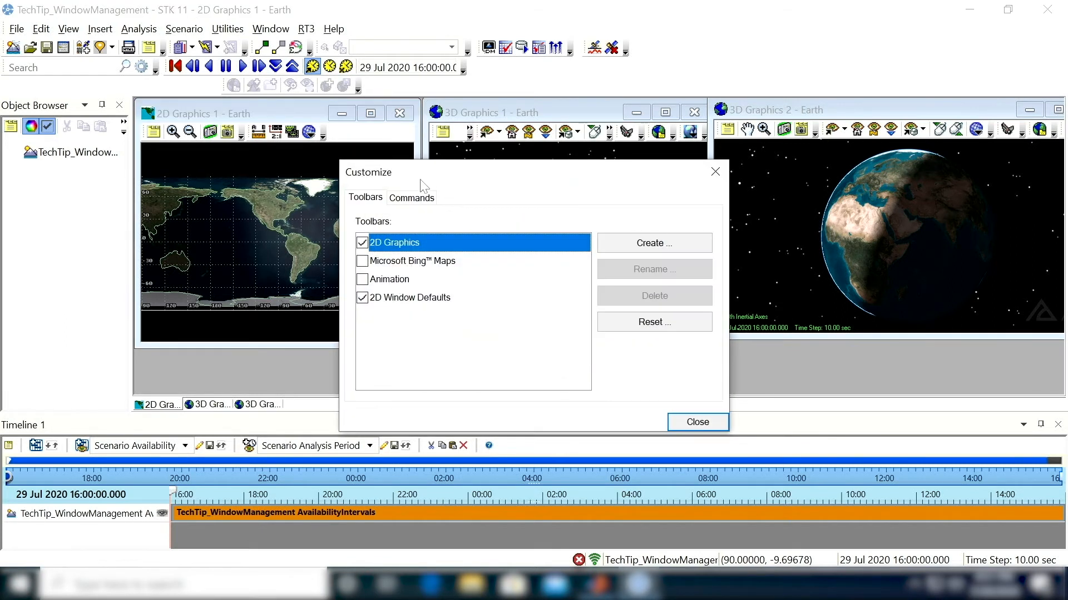
left_click(697, 422)
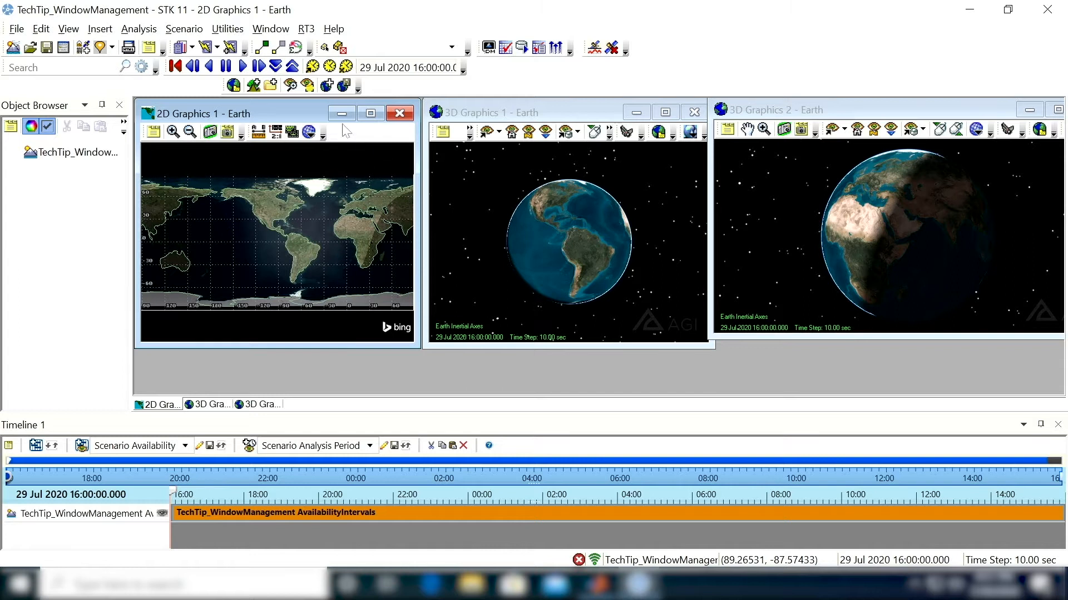
Tile the three graphics windows vertically and then horizontally
left_click(271, 31)
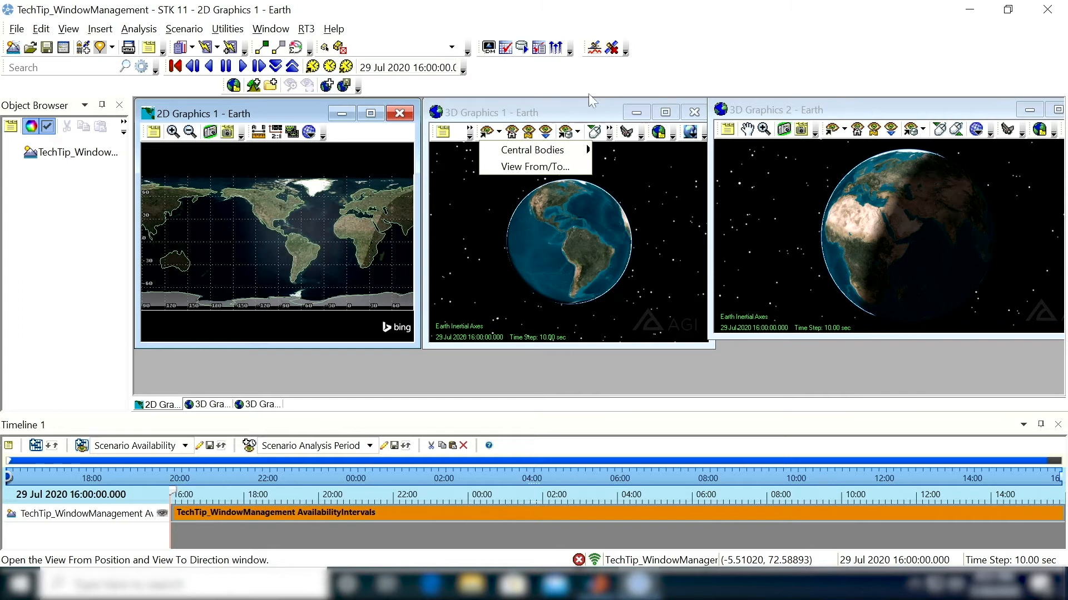
left_click(270, 29)
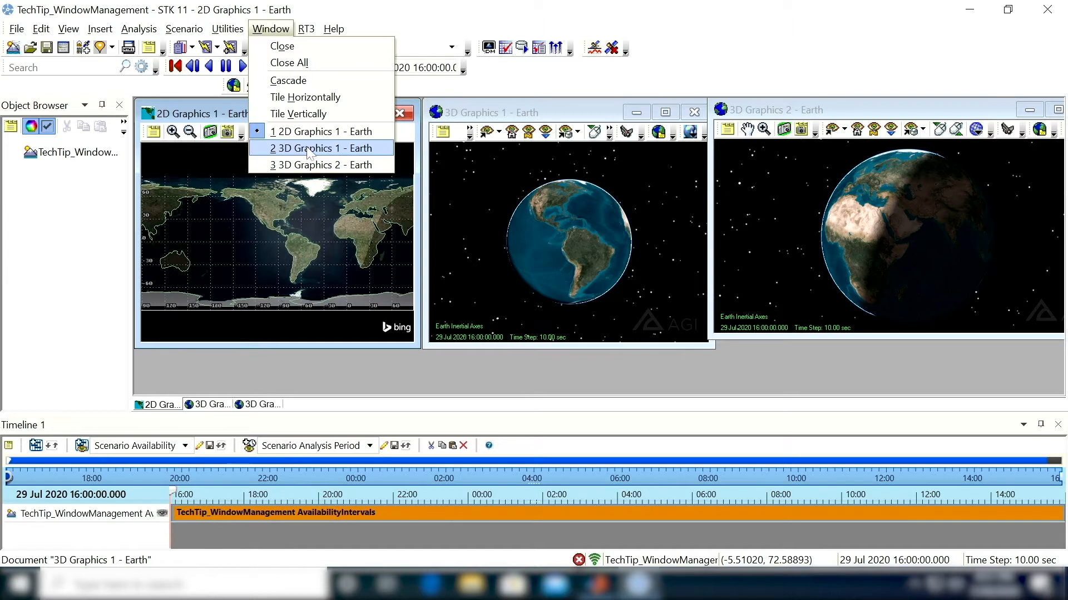
left_click(304, 119)
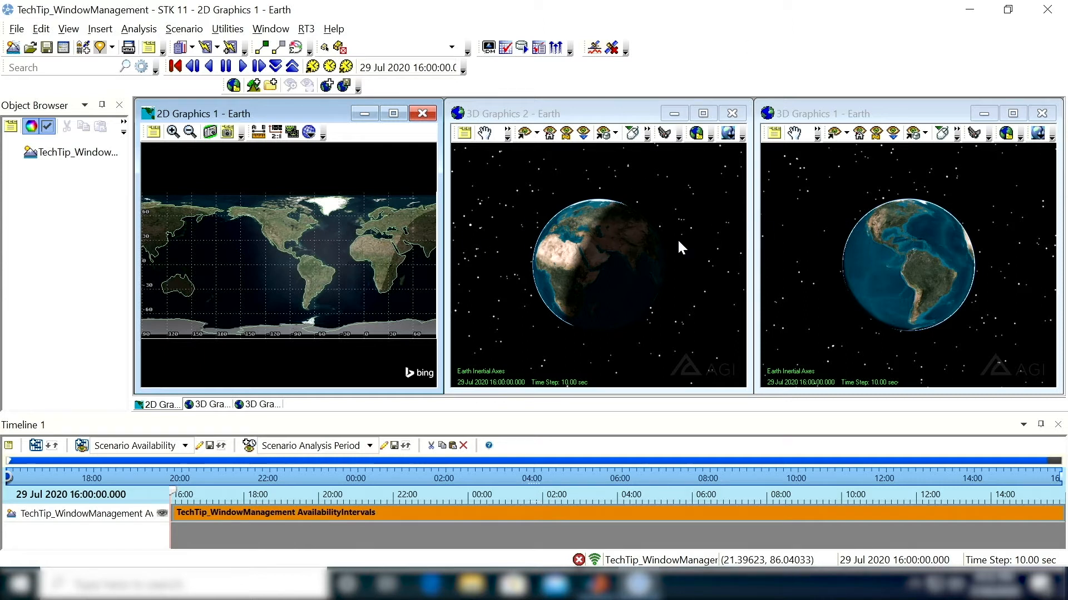
left_click(271, 29)
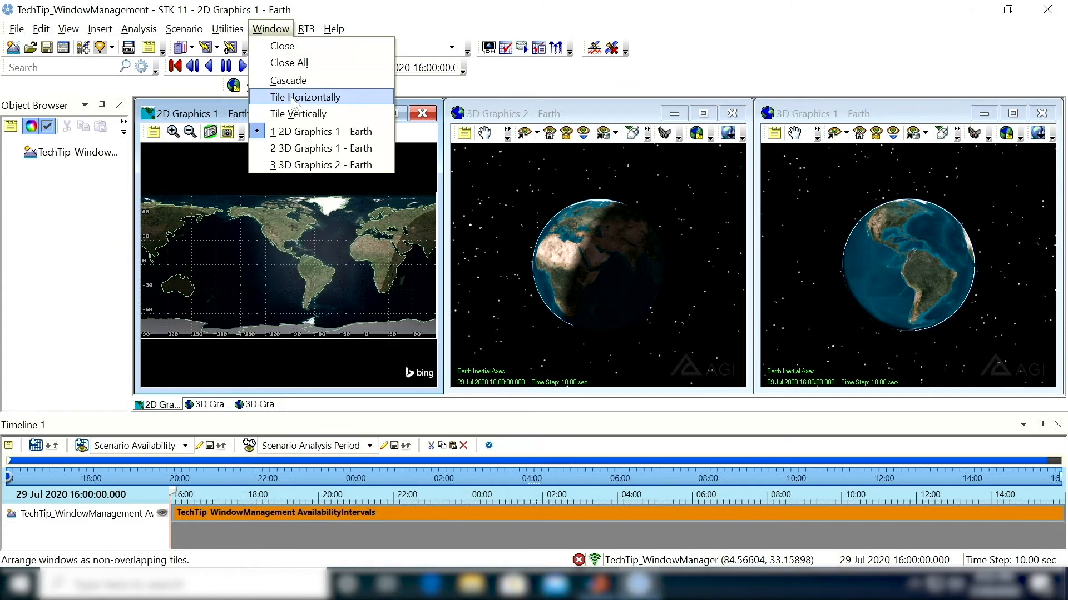
left_click(292, 98)
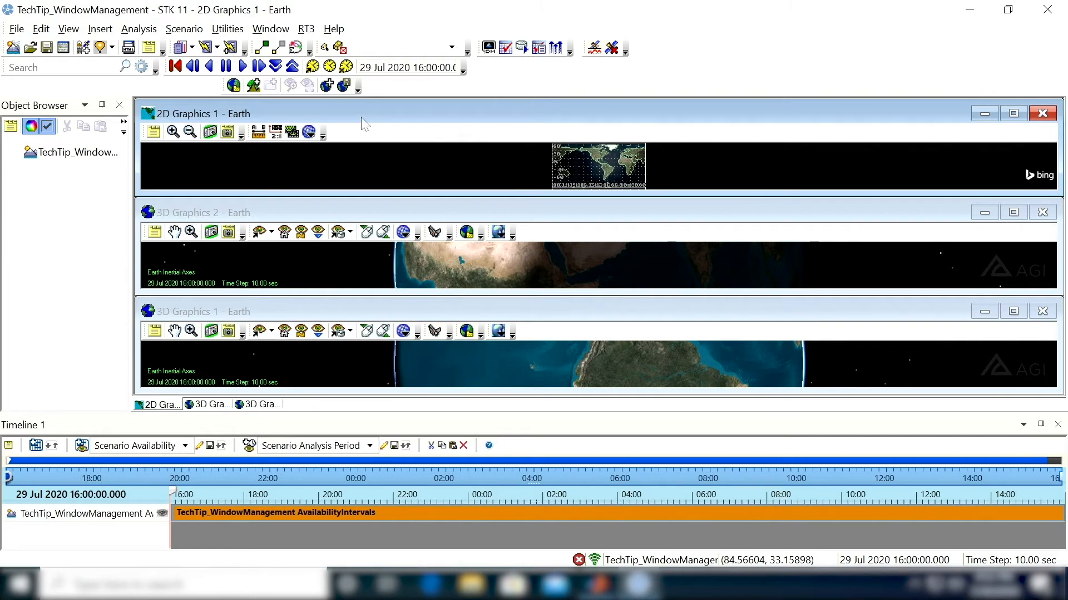
Cascade the three graphics windows
left_click(271, 28)
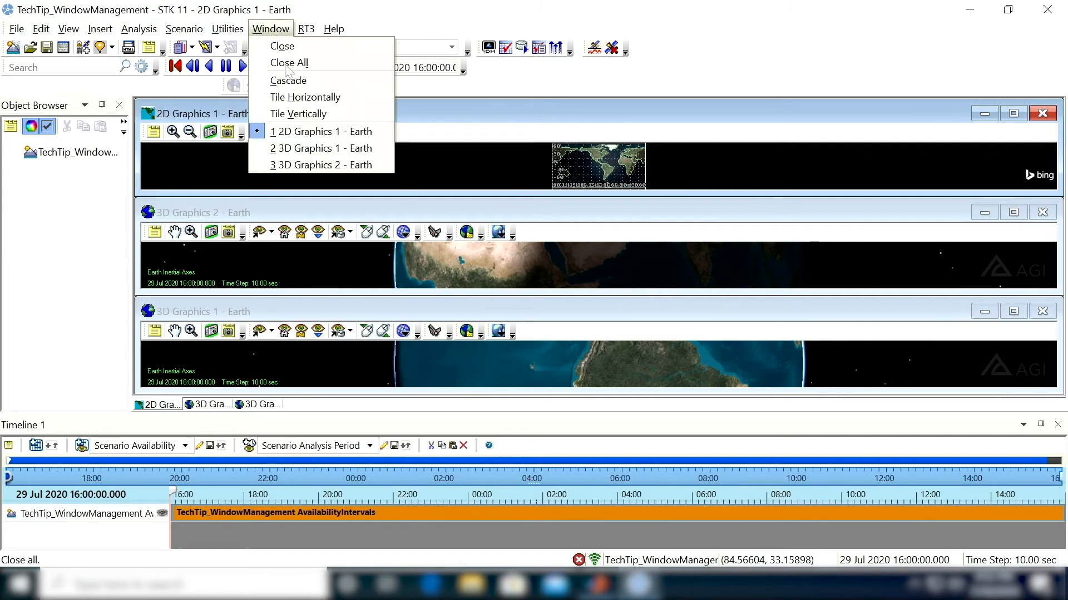
left_click(287, 81)
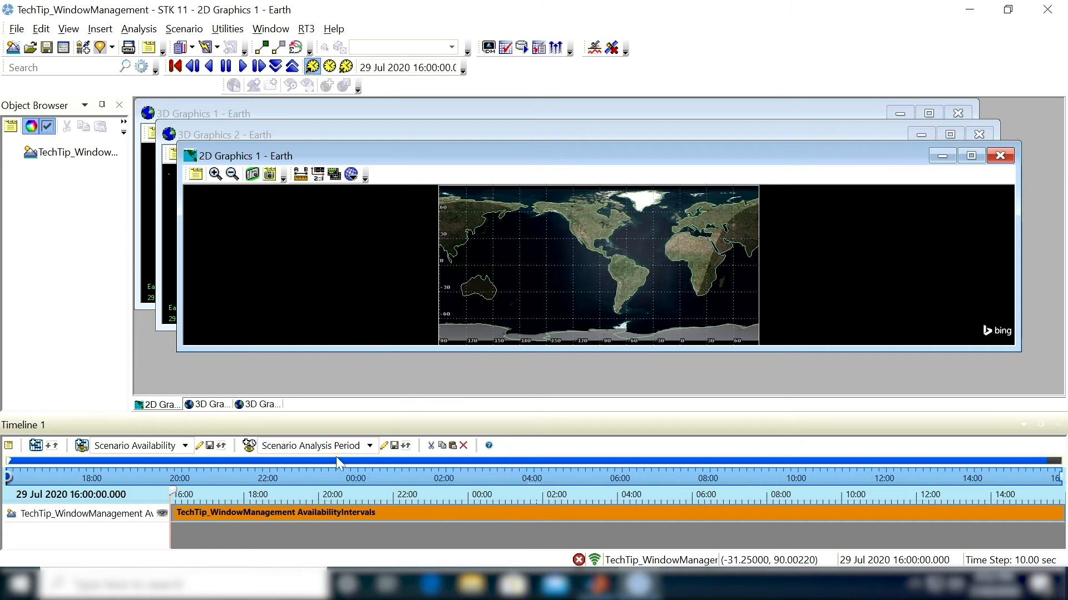
Make the docked Timeline panel taller and undock it over the workspace
left_click_drag(379, 414, 376, 371)
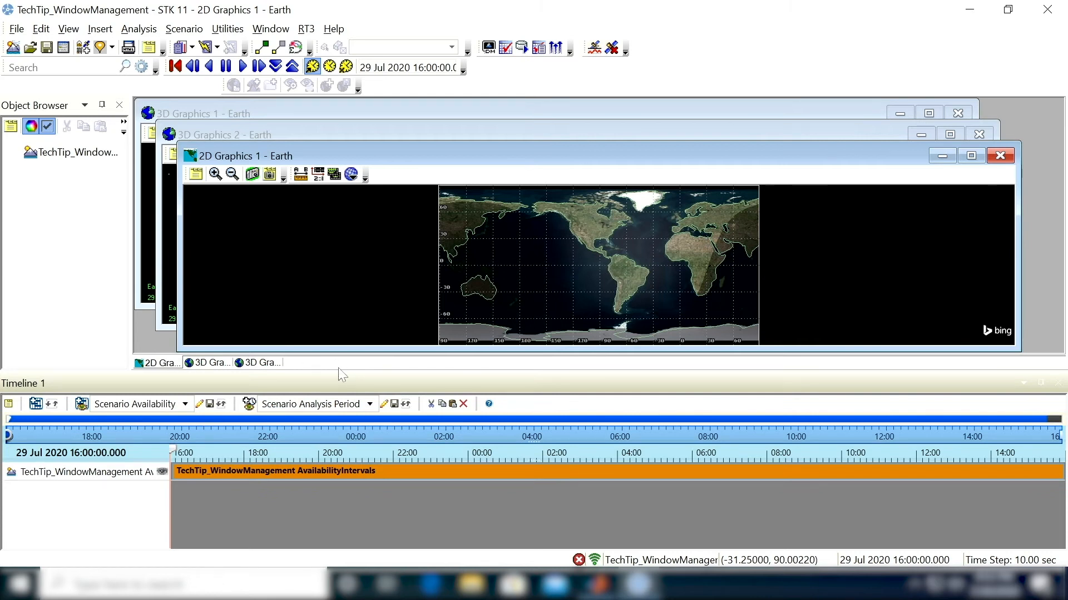
left_click(130, 334)
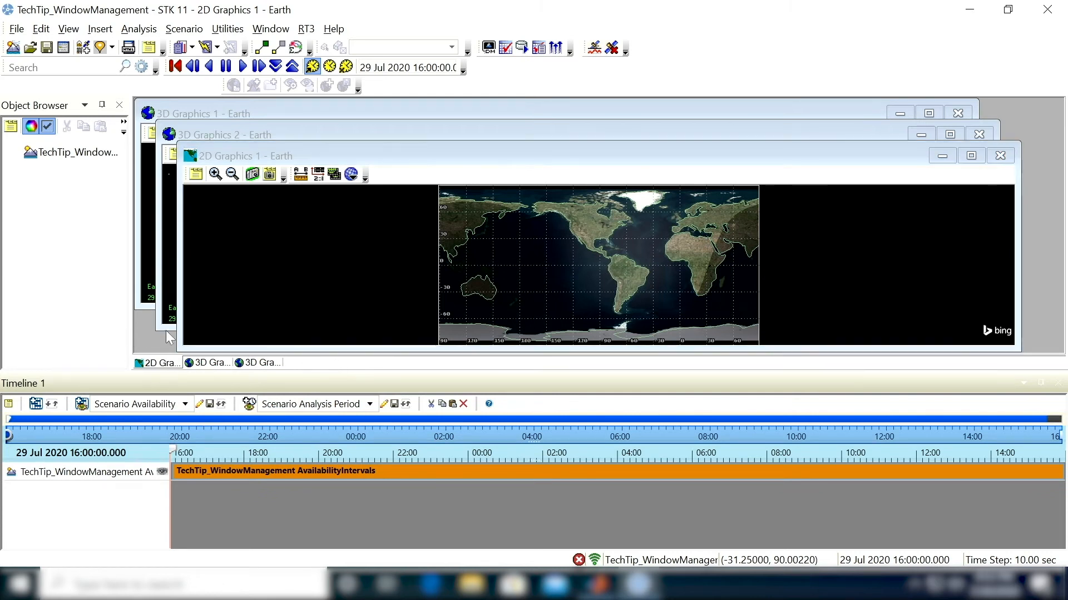
left_click(331, 378)
left_click_drag(335, 385, 141, 348)
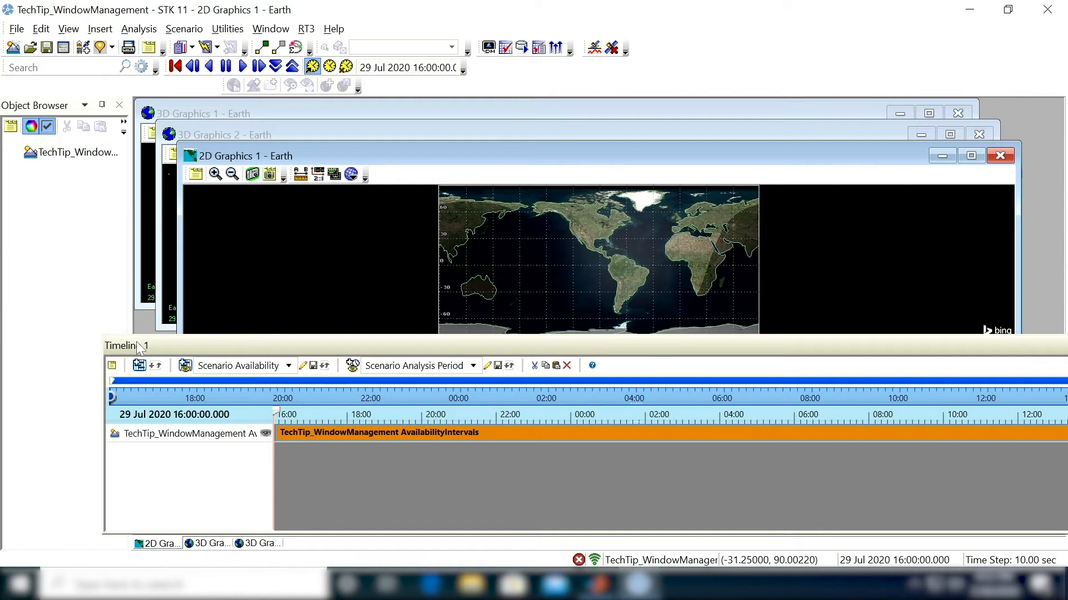
Check the Timeline's docking modes, dock it above the Object Browser and graphics windows, and undock it again
right_click(136, 345)
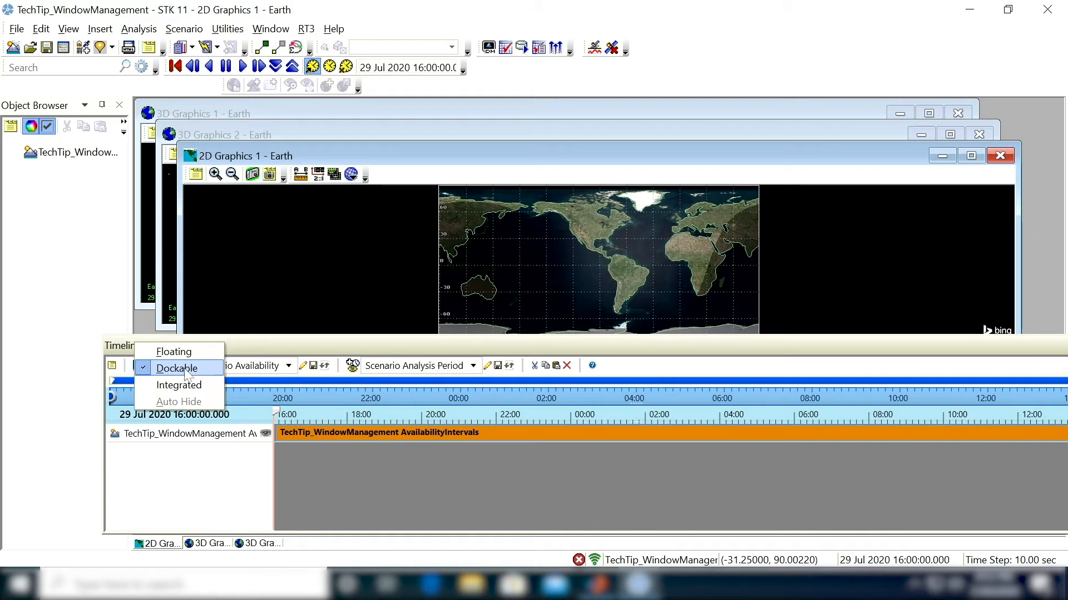
left_click(249, 347)
left_click_drag(137, 354, 532, 111)
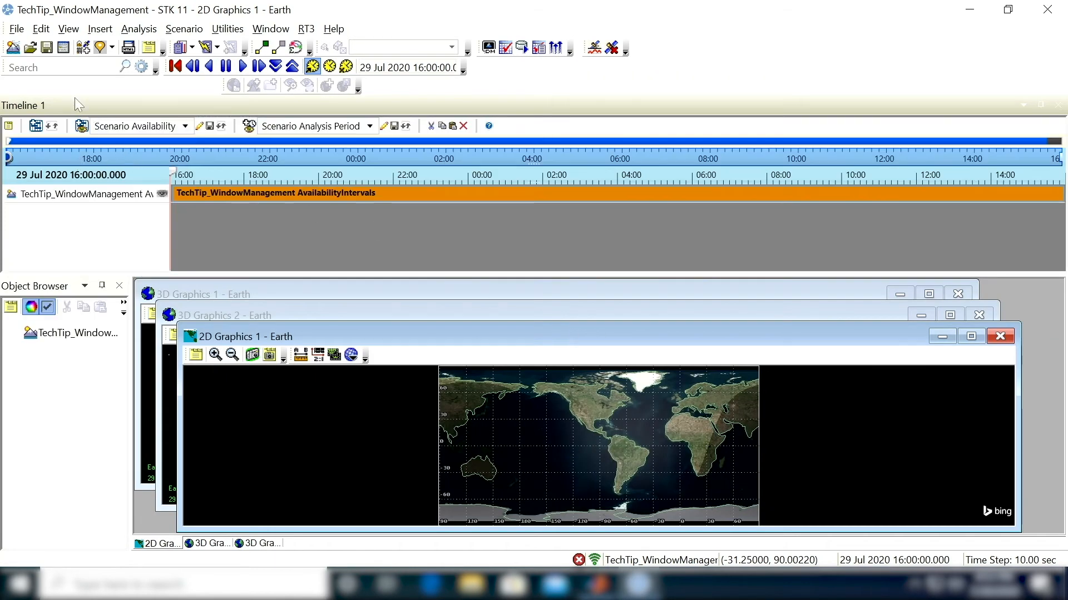
left_click_drag(70, 102, 101, 166)
left_click_drag(104, 164, 100, 162)
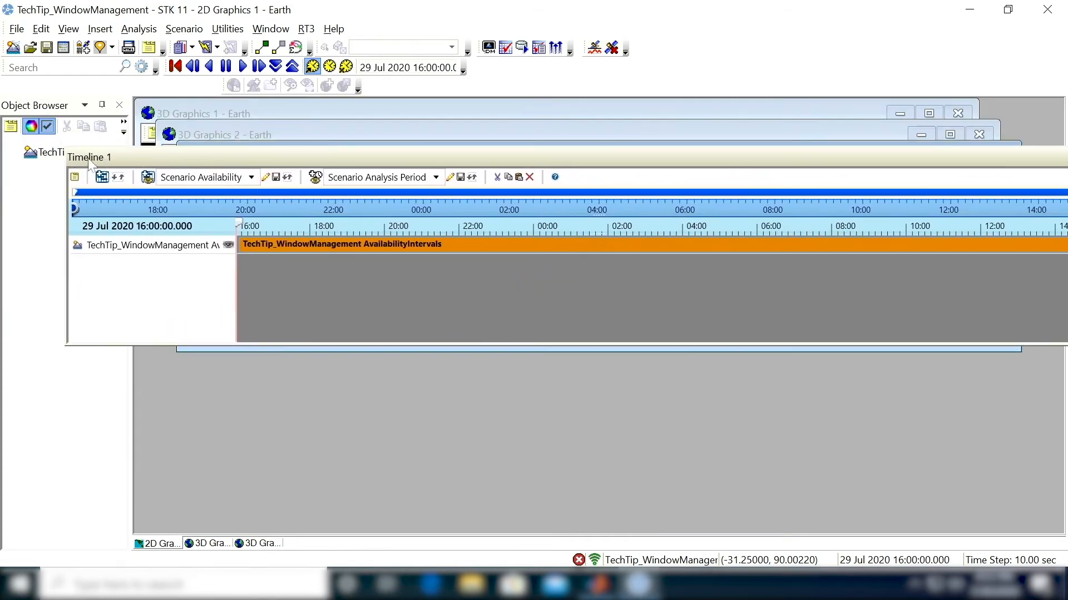
Set the Timeline to Integrated and move its window down over the 2D Graphics 1 map
right_click(89, 159)
left_click(133, 201)
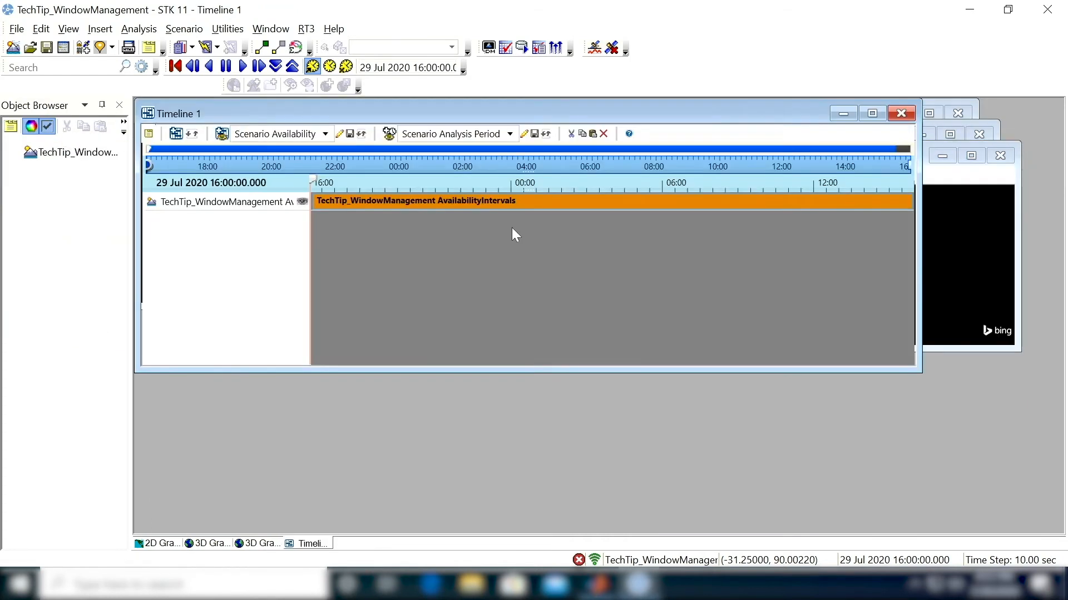
left_click_drag(242, 109, 314, 230)
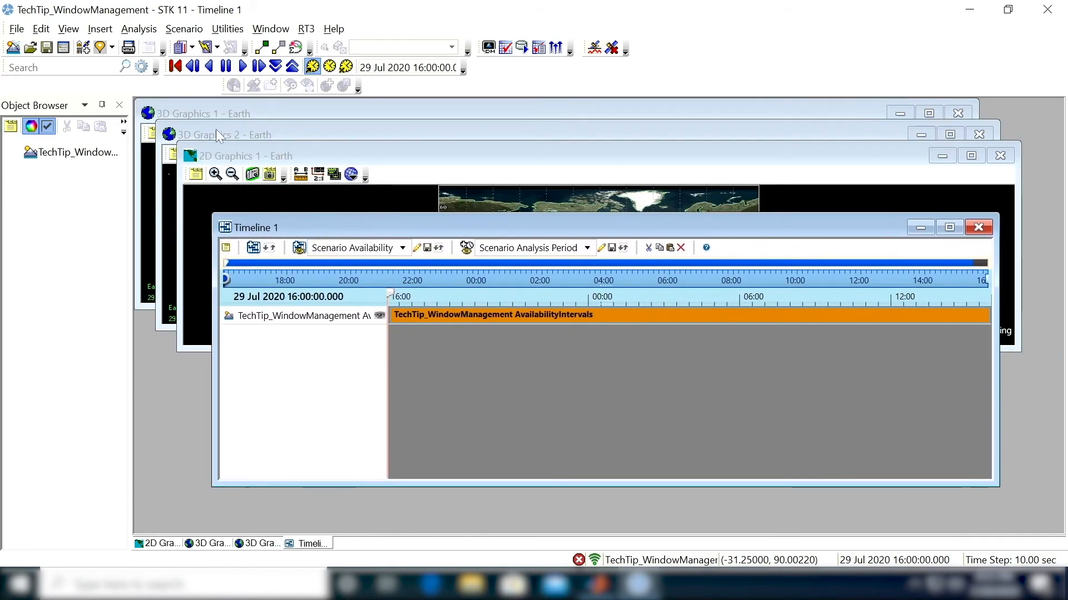
Set the Timeline window to Floating and reposition it so it overlaps the Object Browser and the workspace
right_click(273, 228)
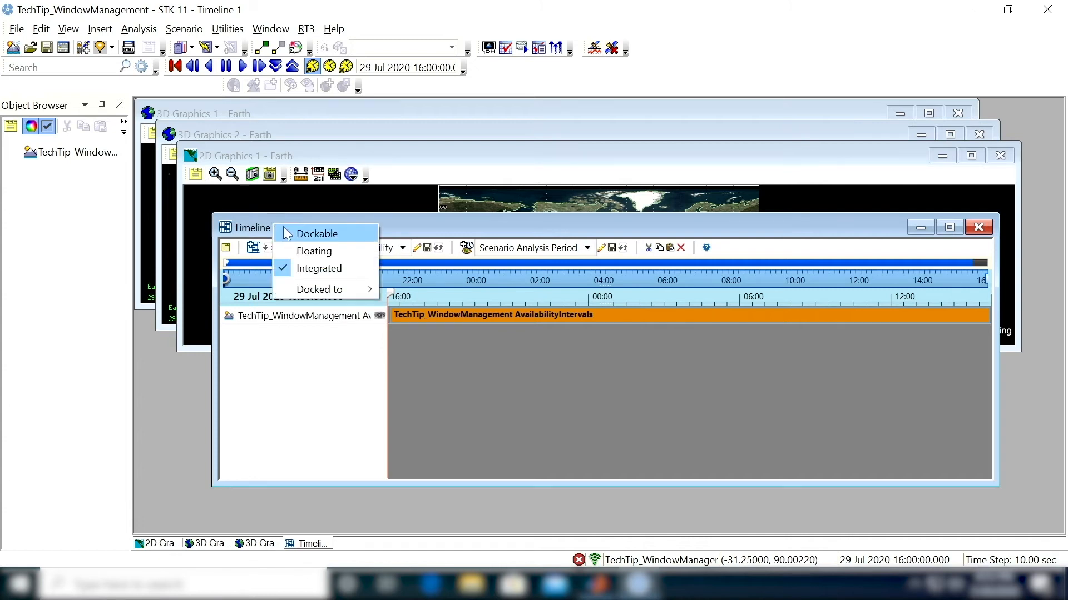
left_click(307, 250)
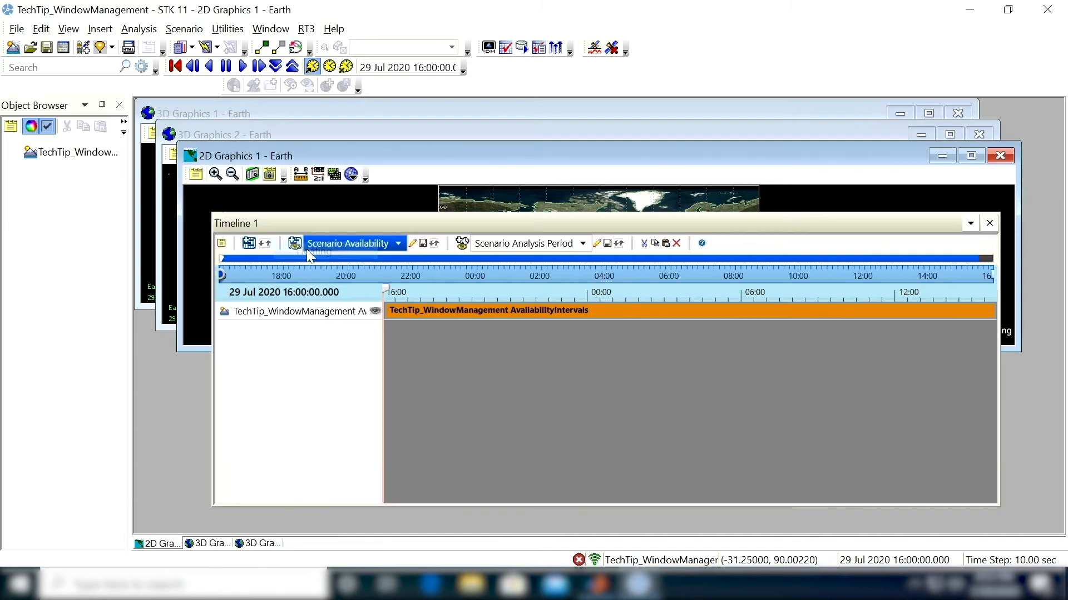
left_click_drag(258, 225, 149, 242)
right_click(141, 236)
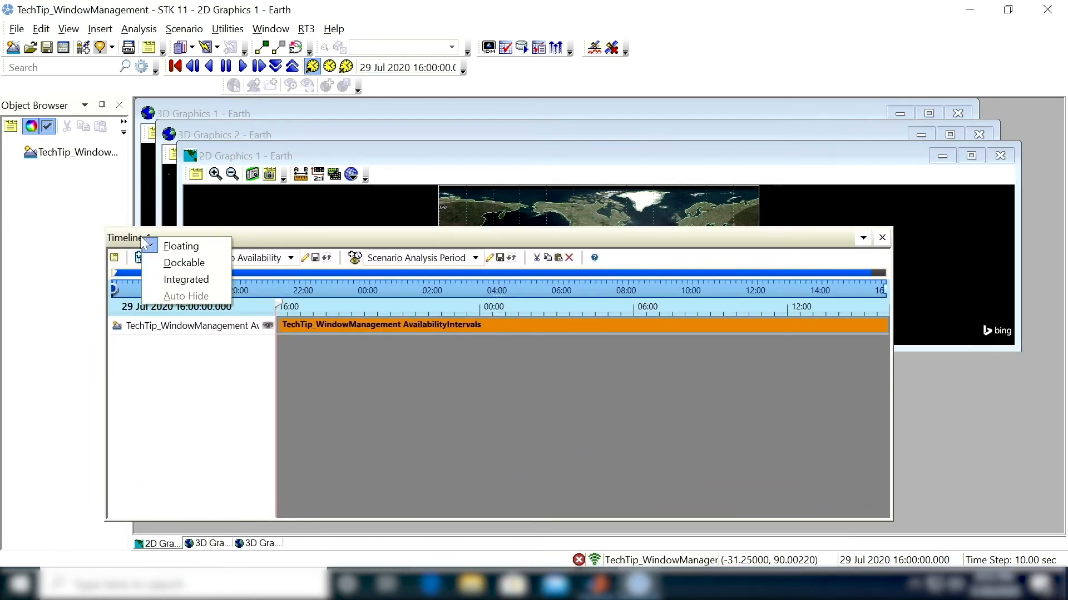
left_click(159, 246)
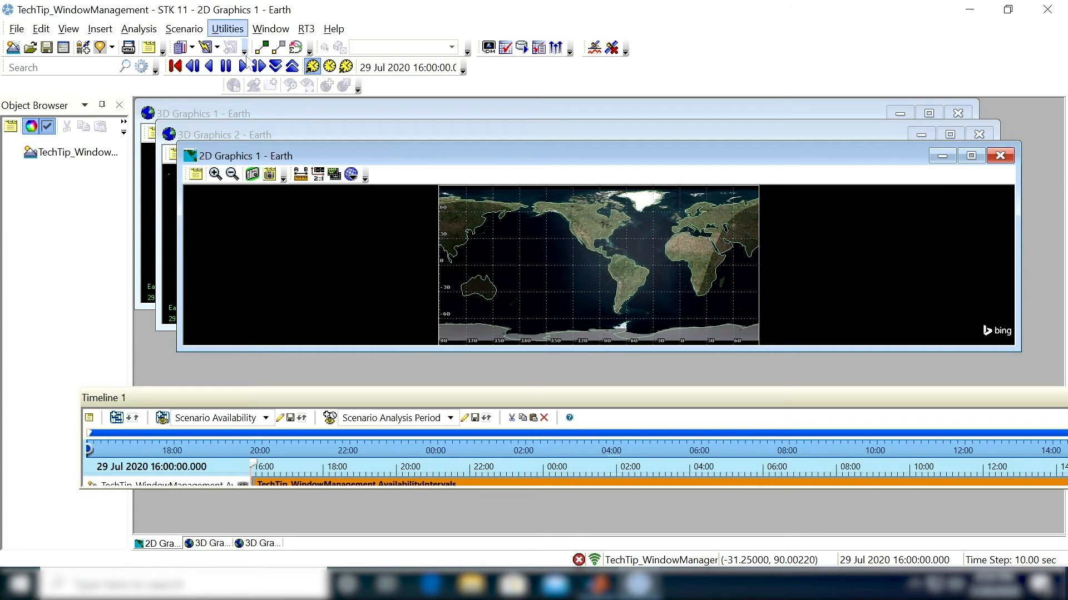
Tile the graphics windows vertically and dock the Timeline as a vertical panel beside the 3D Graphics 1 window
left_click(271, 28)
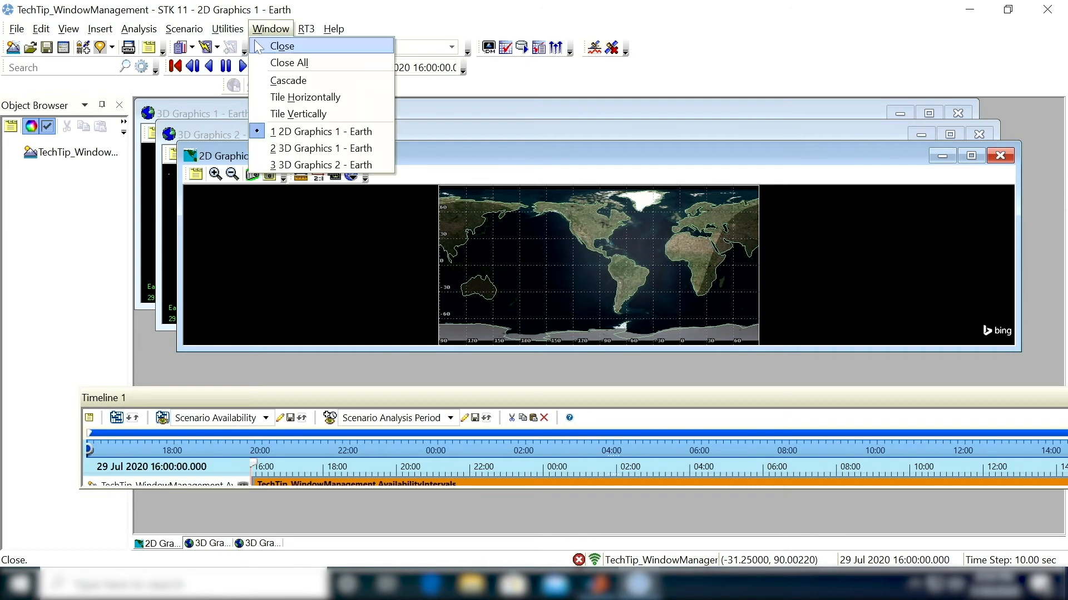
left_click(298, 114)
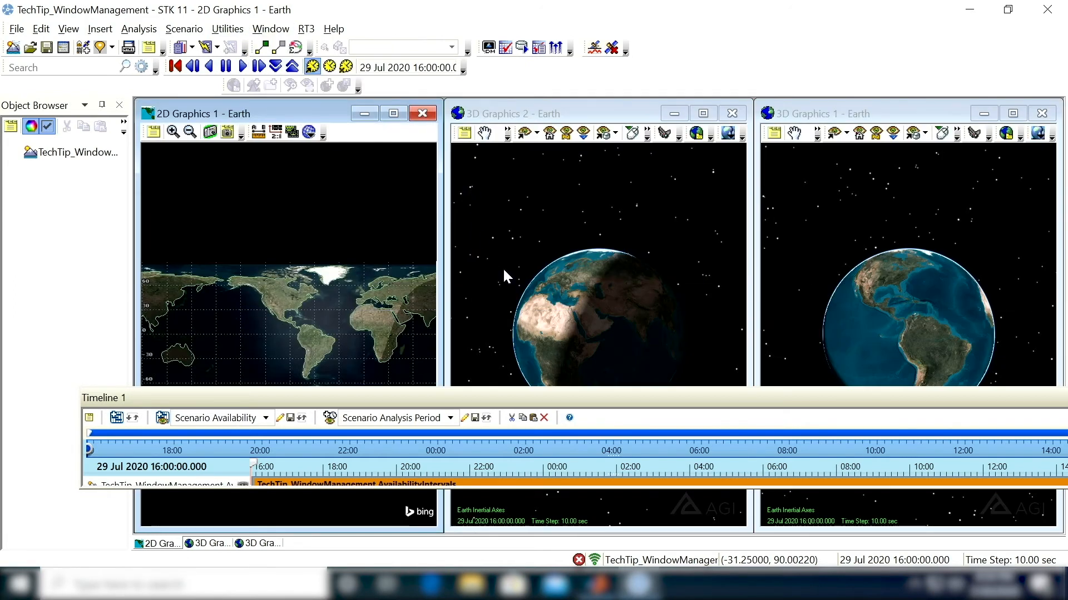
left_click_drag(493, 396, 1050, 328)
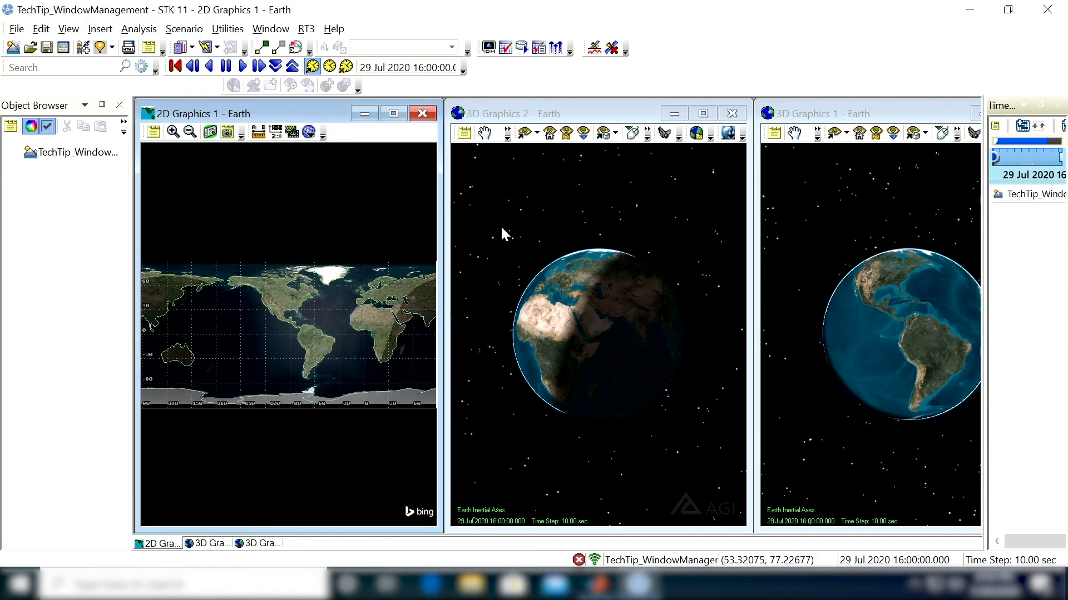
Undock the Object Browser over the graphics windows and set its docking mode to Integrated
left_click_drag(41, 111, 342, 196)
right_click(348, 198)
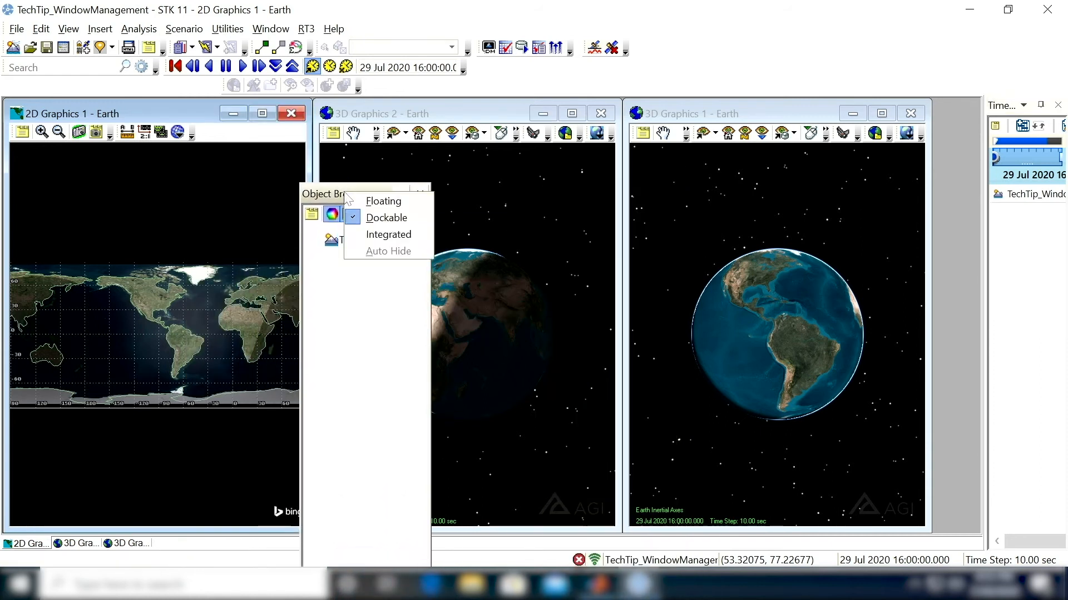
left_click(383, 235)
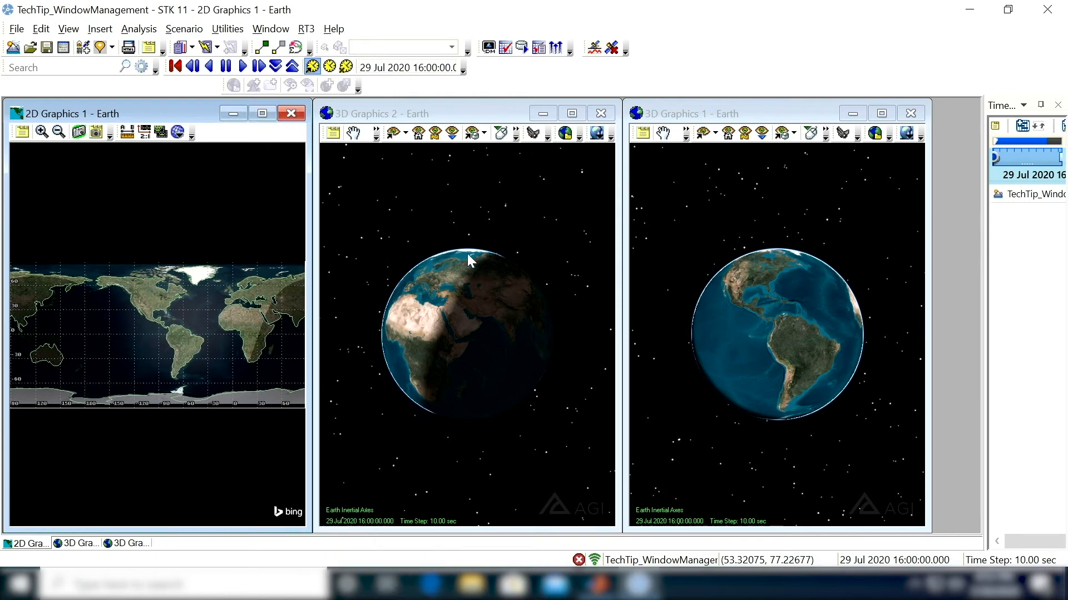
Resize the integrated Object Browser window and move it over the edge of 3D Graphics 1, next to the Timeline
left_click_drag(856, 275, 132, 346)
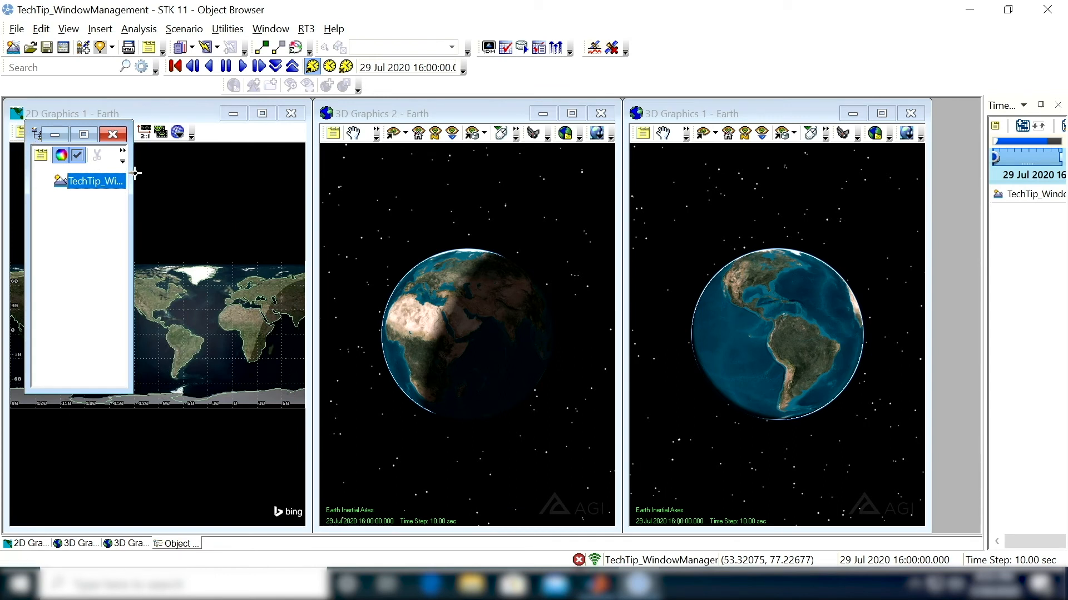
left_click_drag(130, 187, 188, 198)
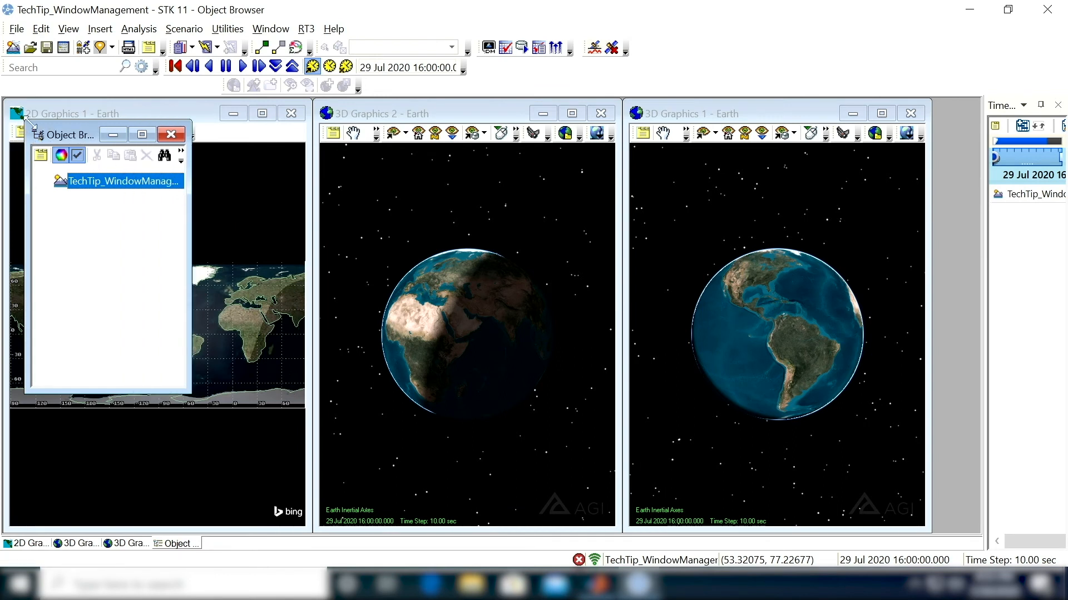
left_click_drag(67, 135, 926, 110)
left_click(1067, 151)
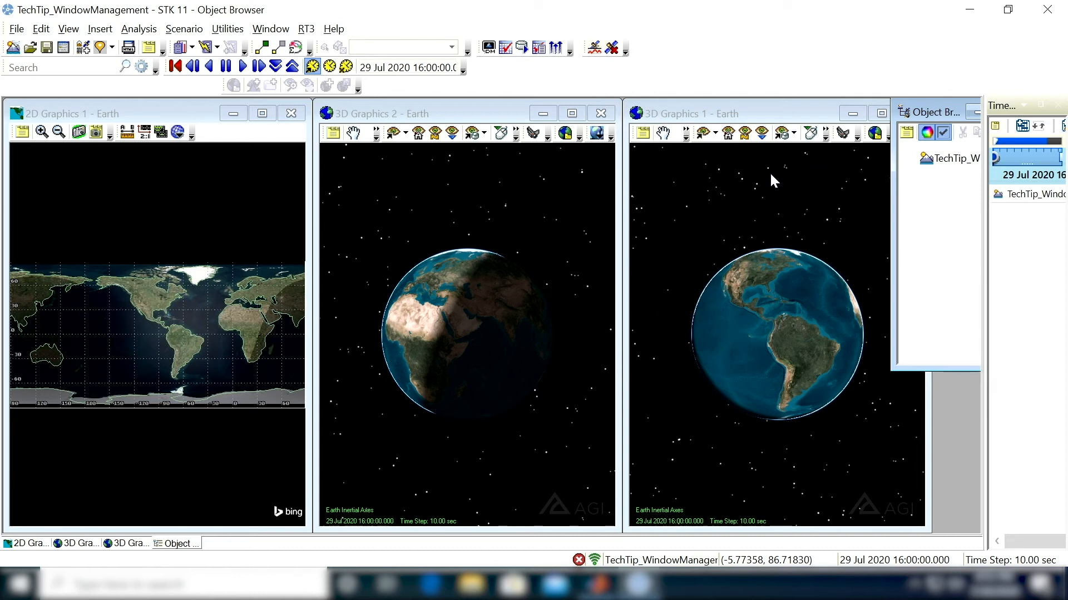
Return the Object Browser to its docked place beside the 2D Graphics 1 window and widen the panel
left_click(901, 113)
key("Escape")
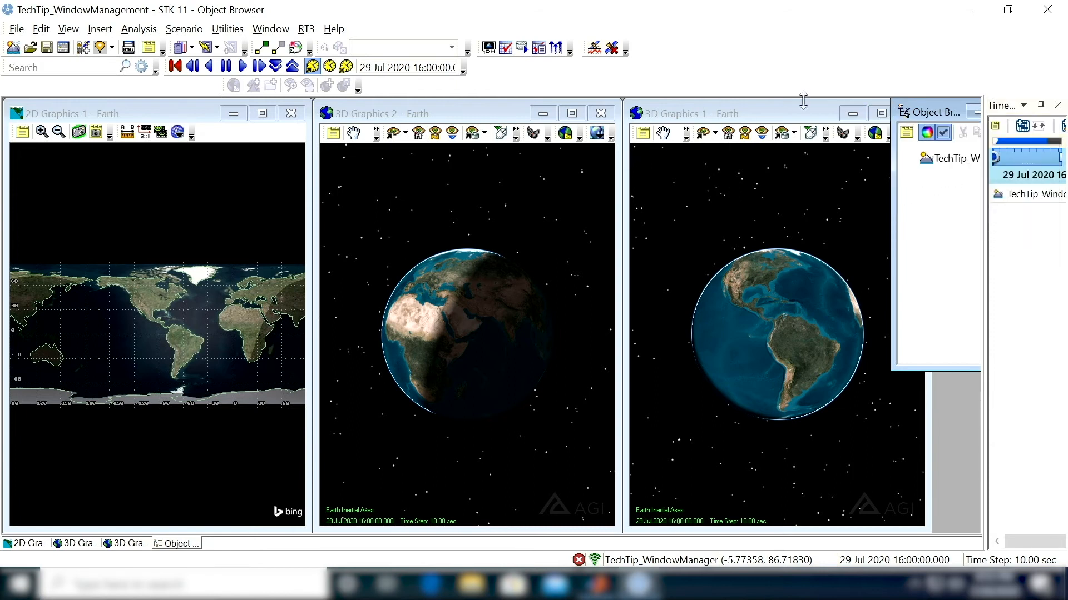
right_click(918, 121)
left_click(946, 124)
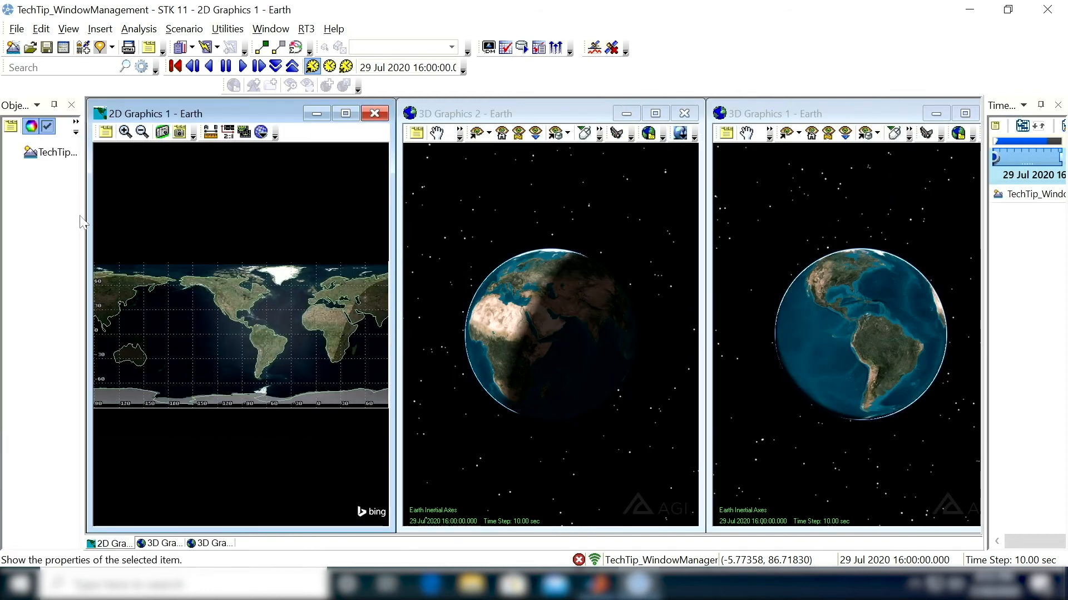
left_click_drag(81, 217, 118, 236)
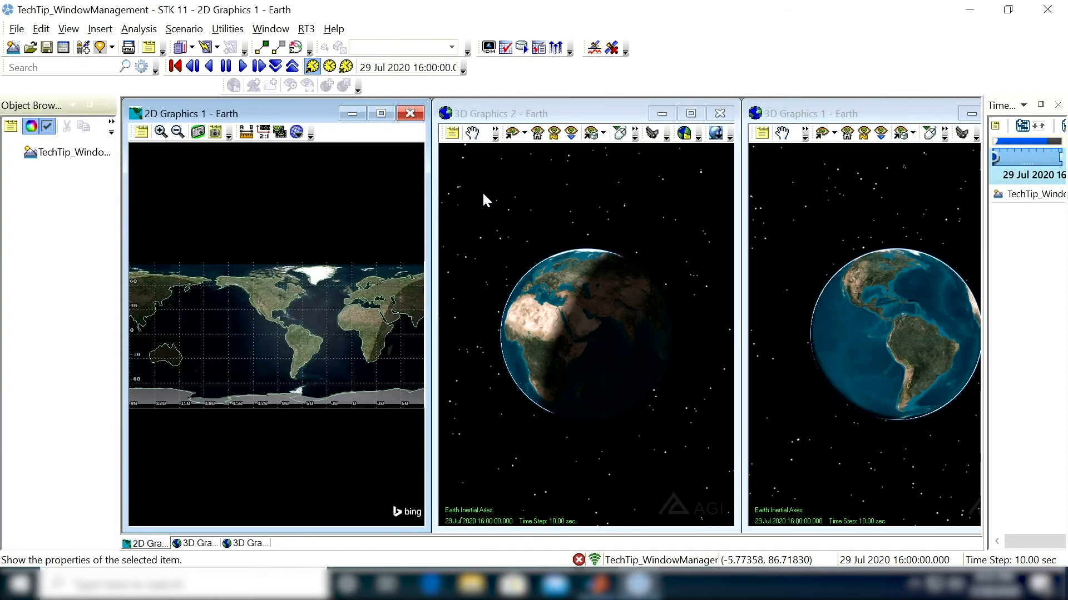
Set the Object Browser to Auto Hide and reveal it from its collapsed tab
right_click(23, 108)
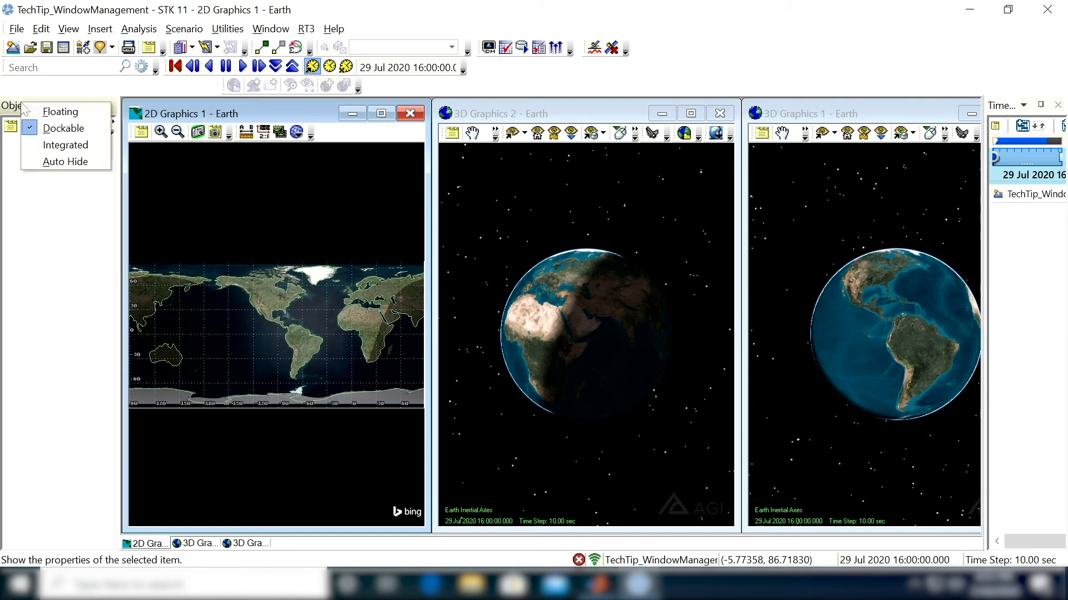
left_click(48, 161)
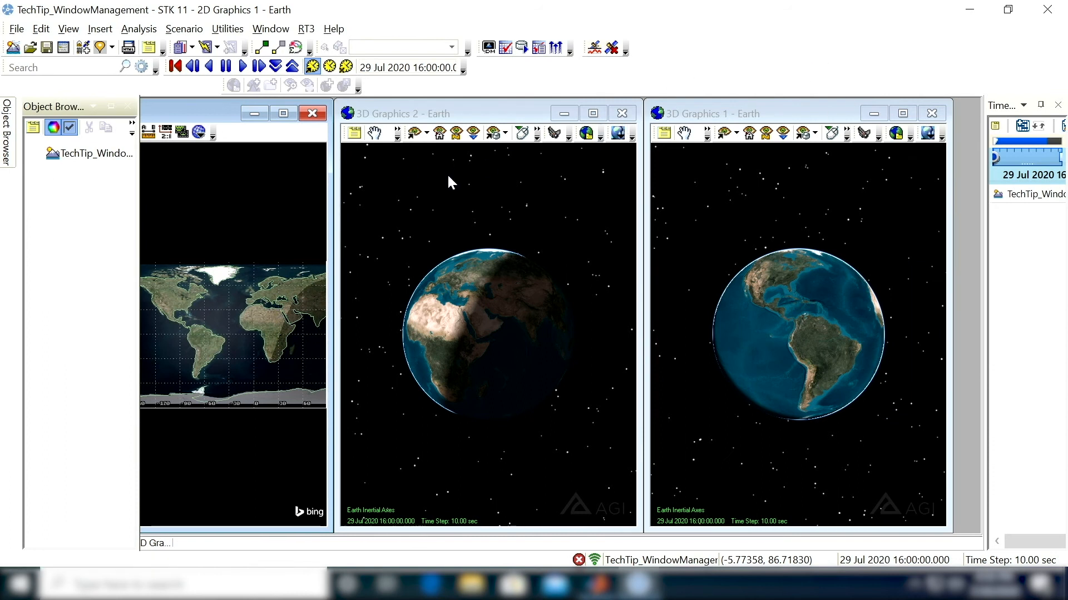
mouse_move(5, 145)
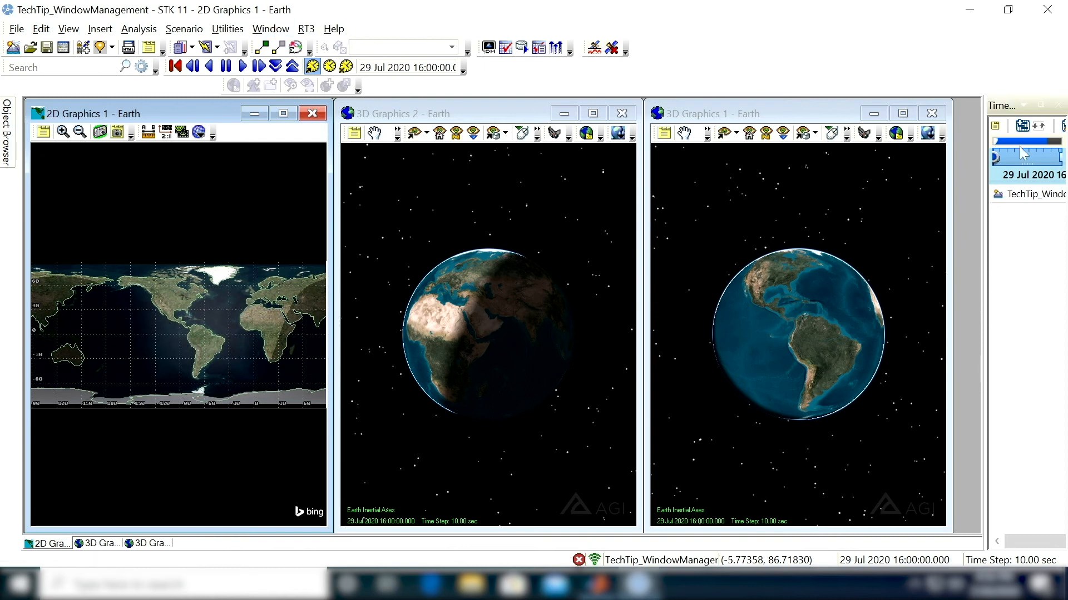
Dock the Timeline beneath the graphics windows and tile those windows vertically in the remaining workspace
left_click(1006, 107)
left_click_drag(1006, 106, 540, 537)
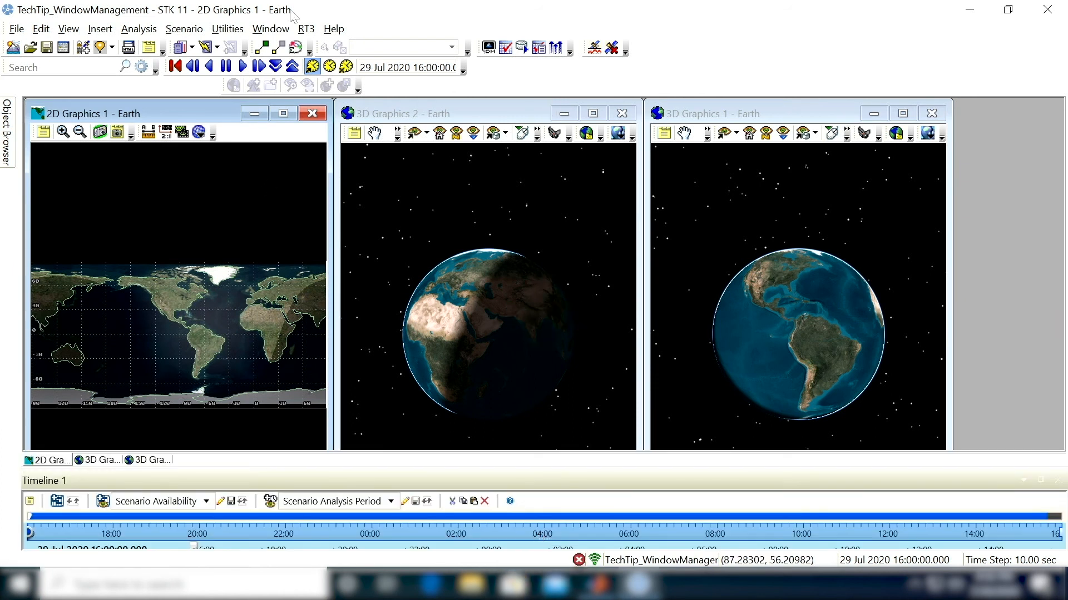
left_click(278, 31)
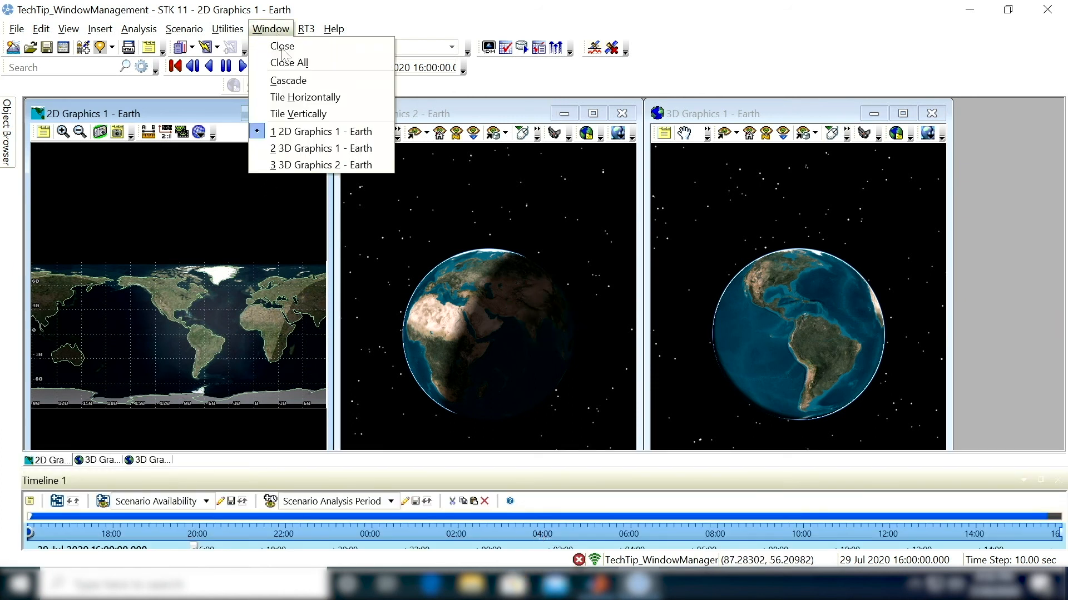
left_click(296, 113)
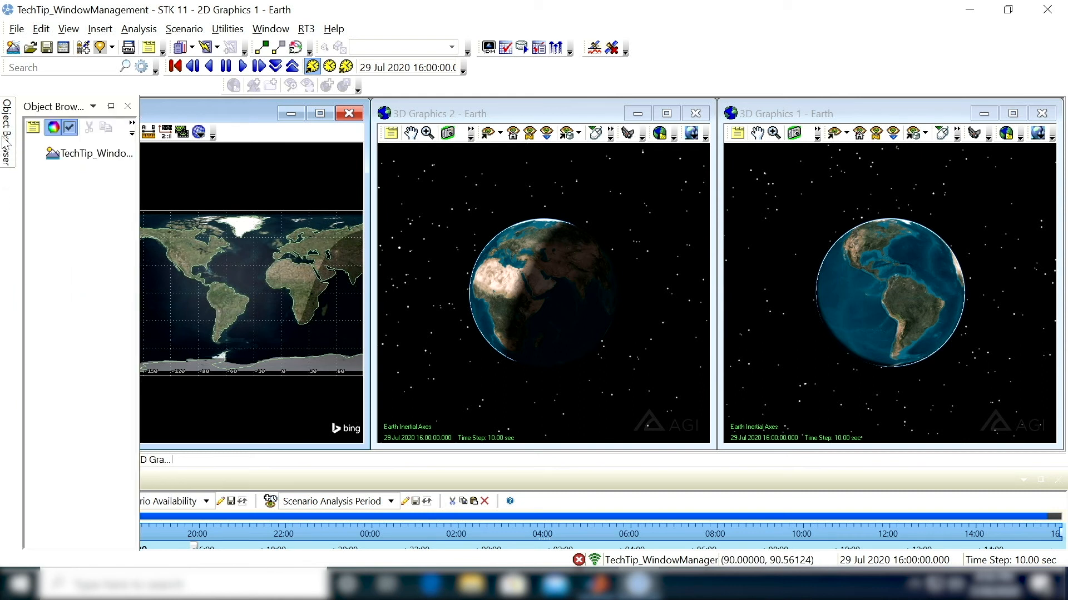
Open the TechTip_WindowManagement scenario's properties from the auto-hidden Object Browser, view the Basic Time page and accept the dialog
left_click(80, 155)
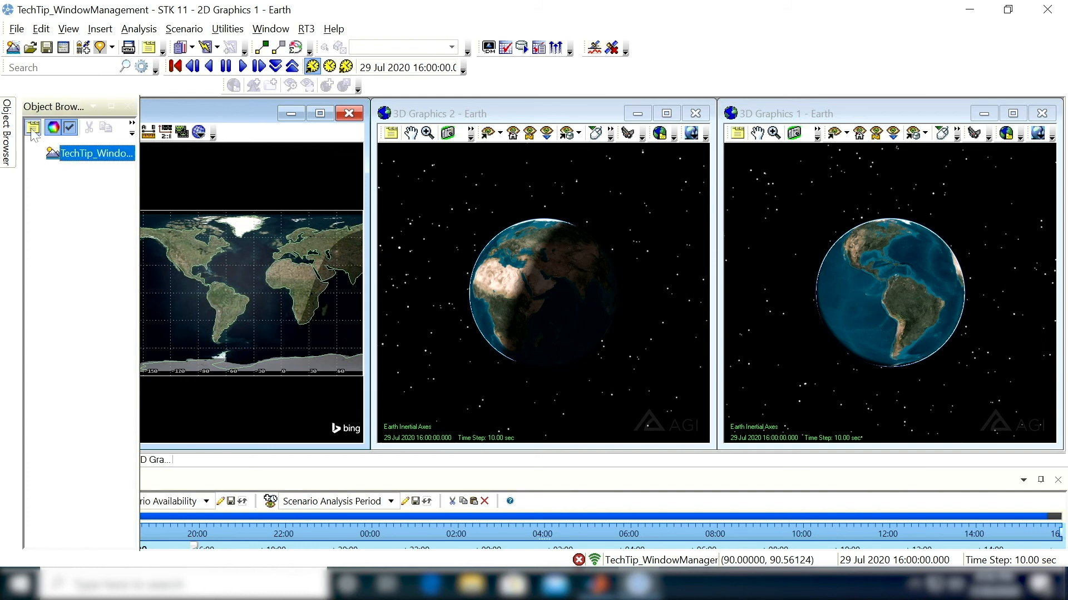
left_click(33, 128)
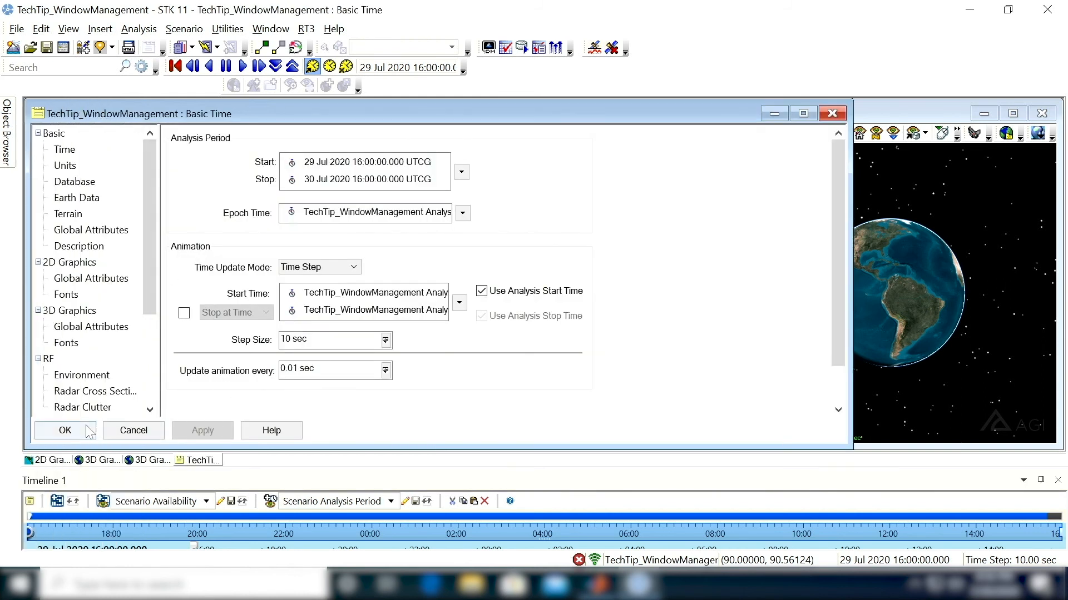
left_click(61, 431)
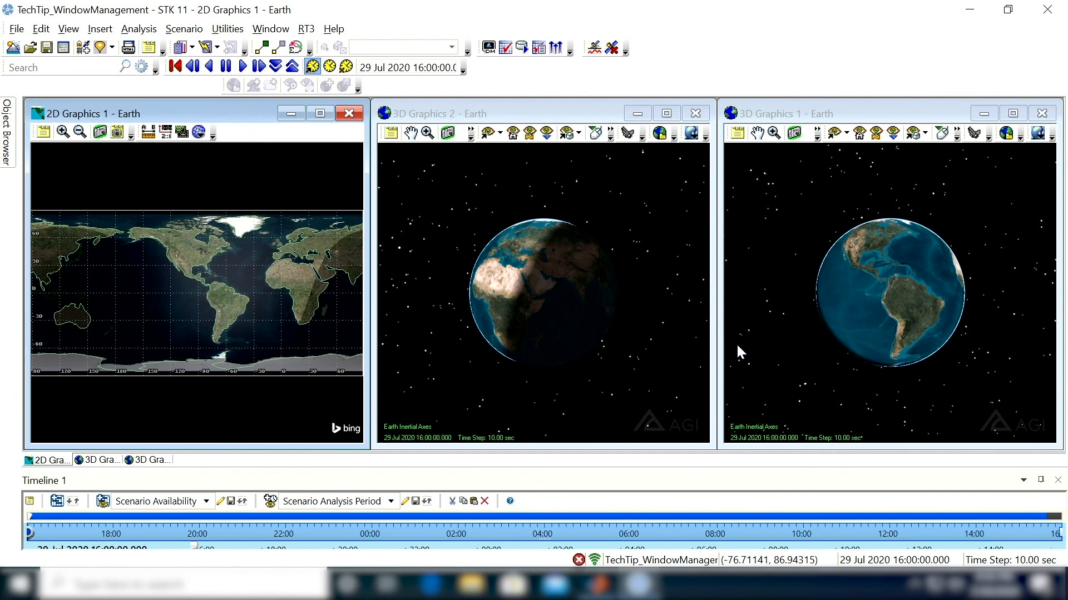